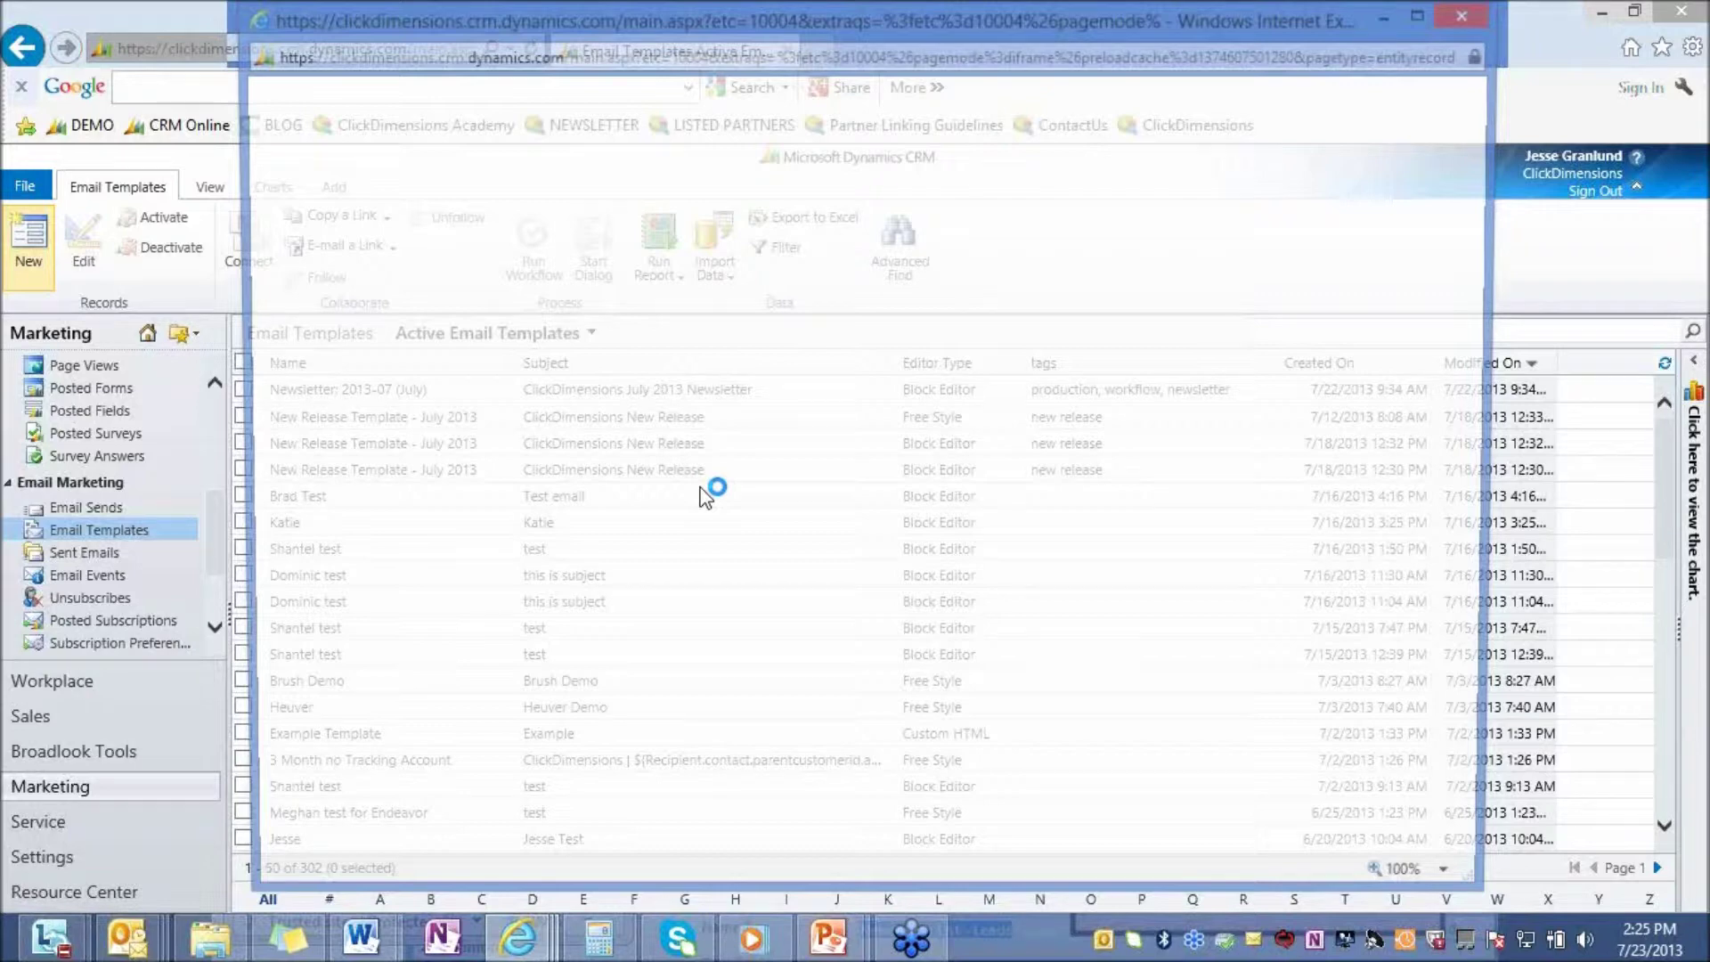
- Close the new template's editor-type choice unsaved and bring the Block Editor up full screen
left_click(953, 446)
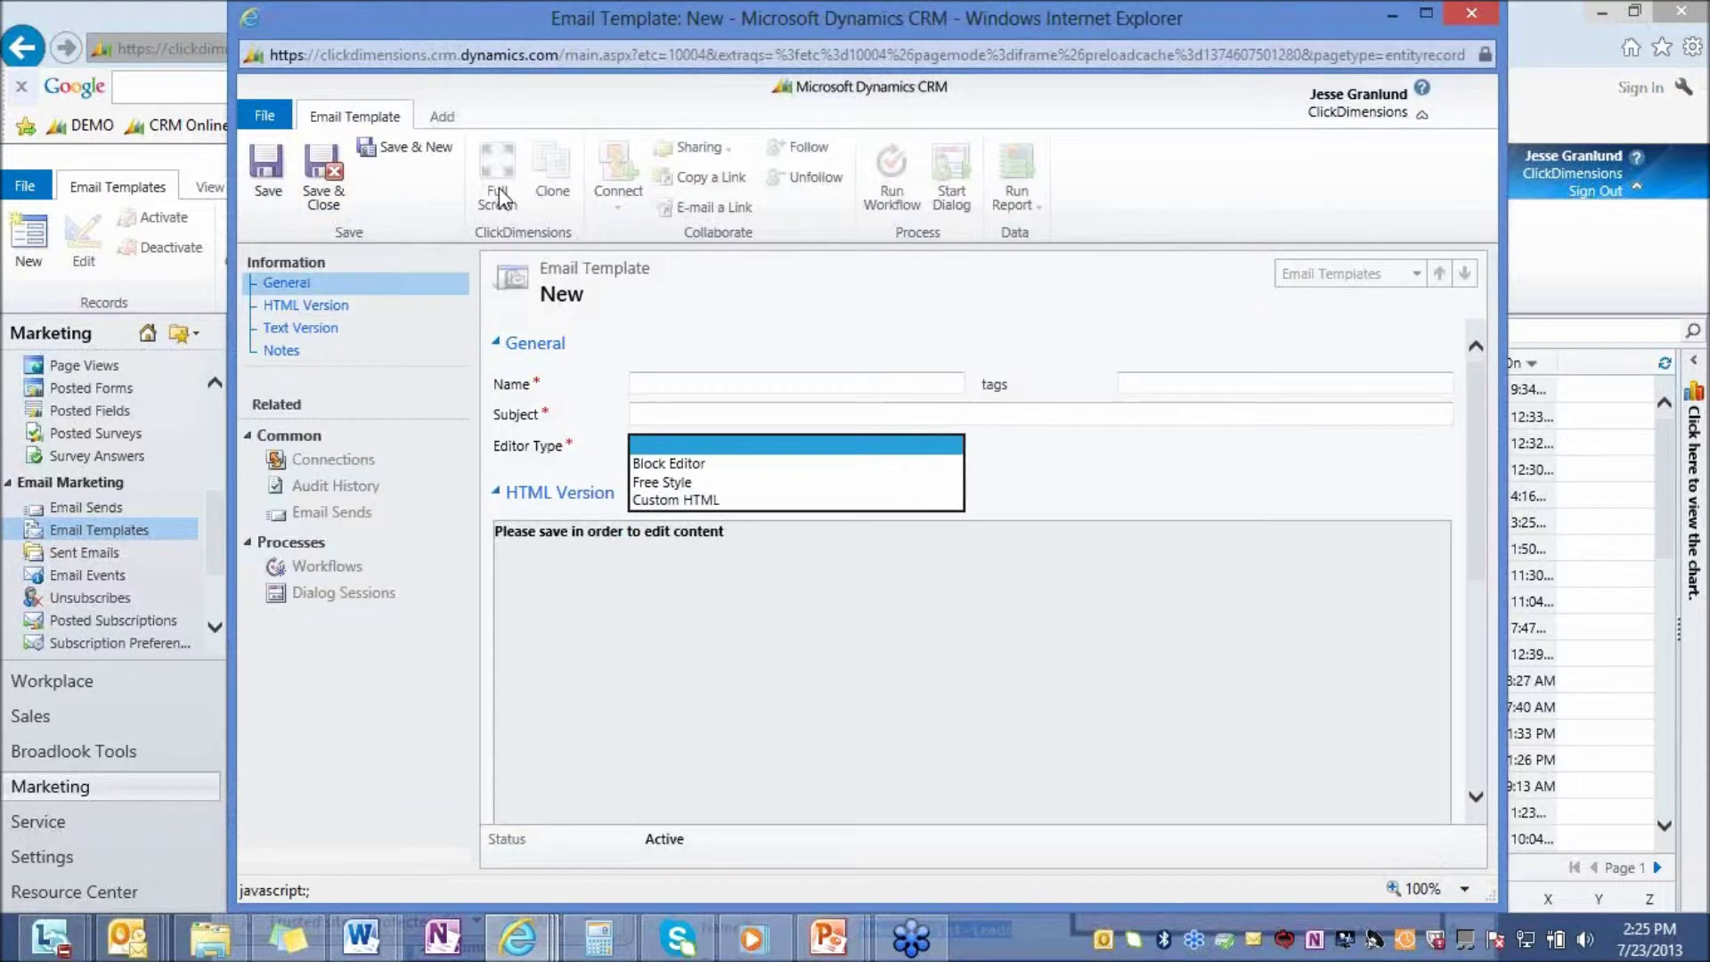
left_click(1471, 12)
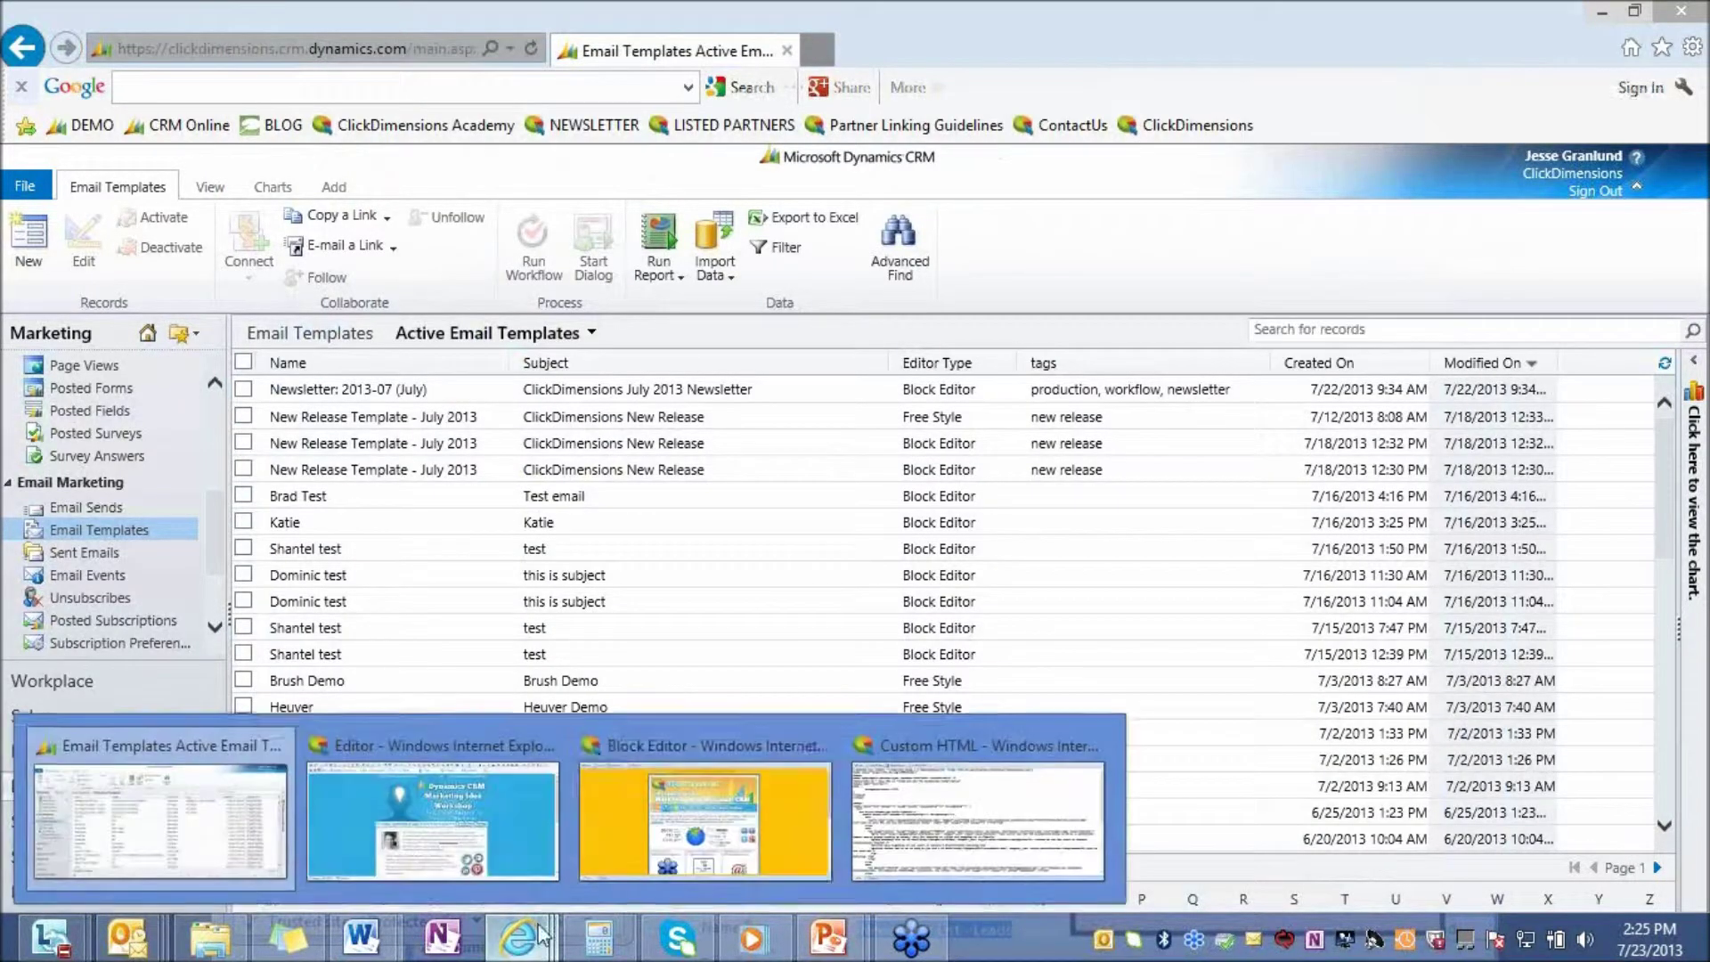
left_click(116, 766)
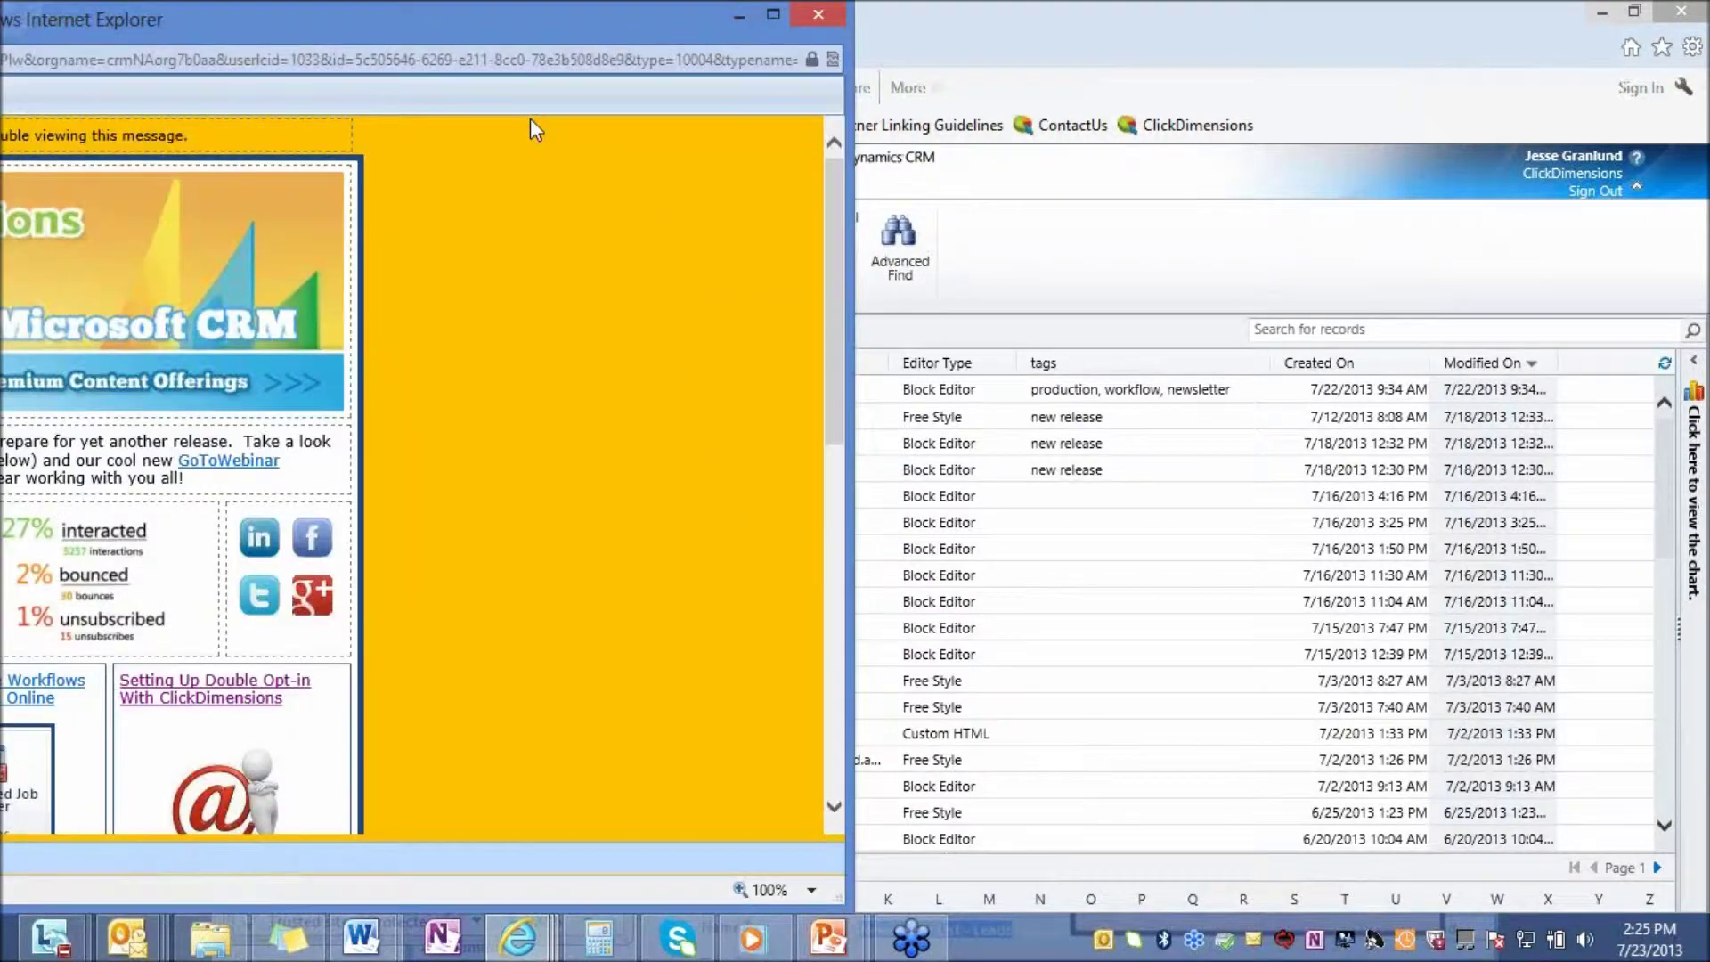
left_click_drag(531, 126, 839, 25)
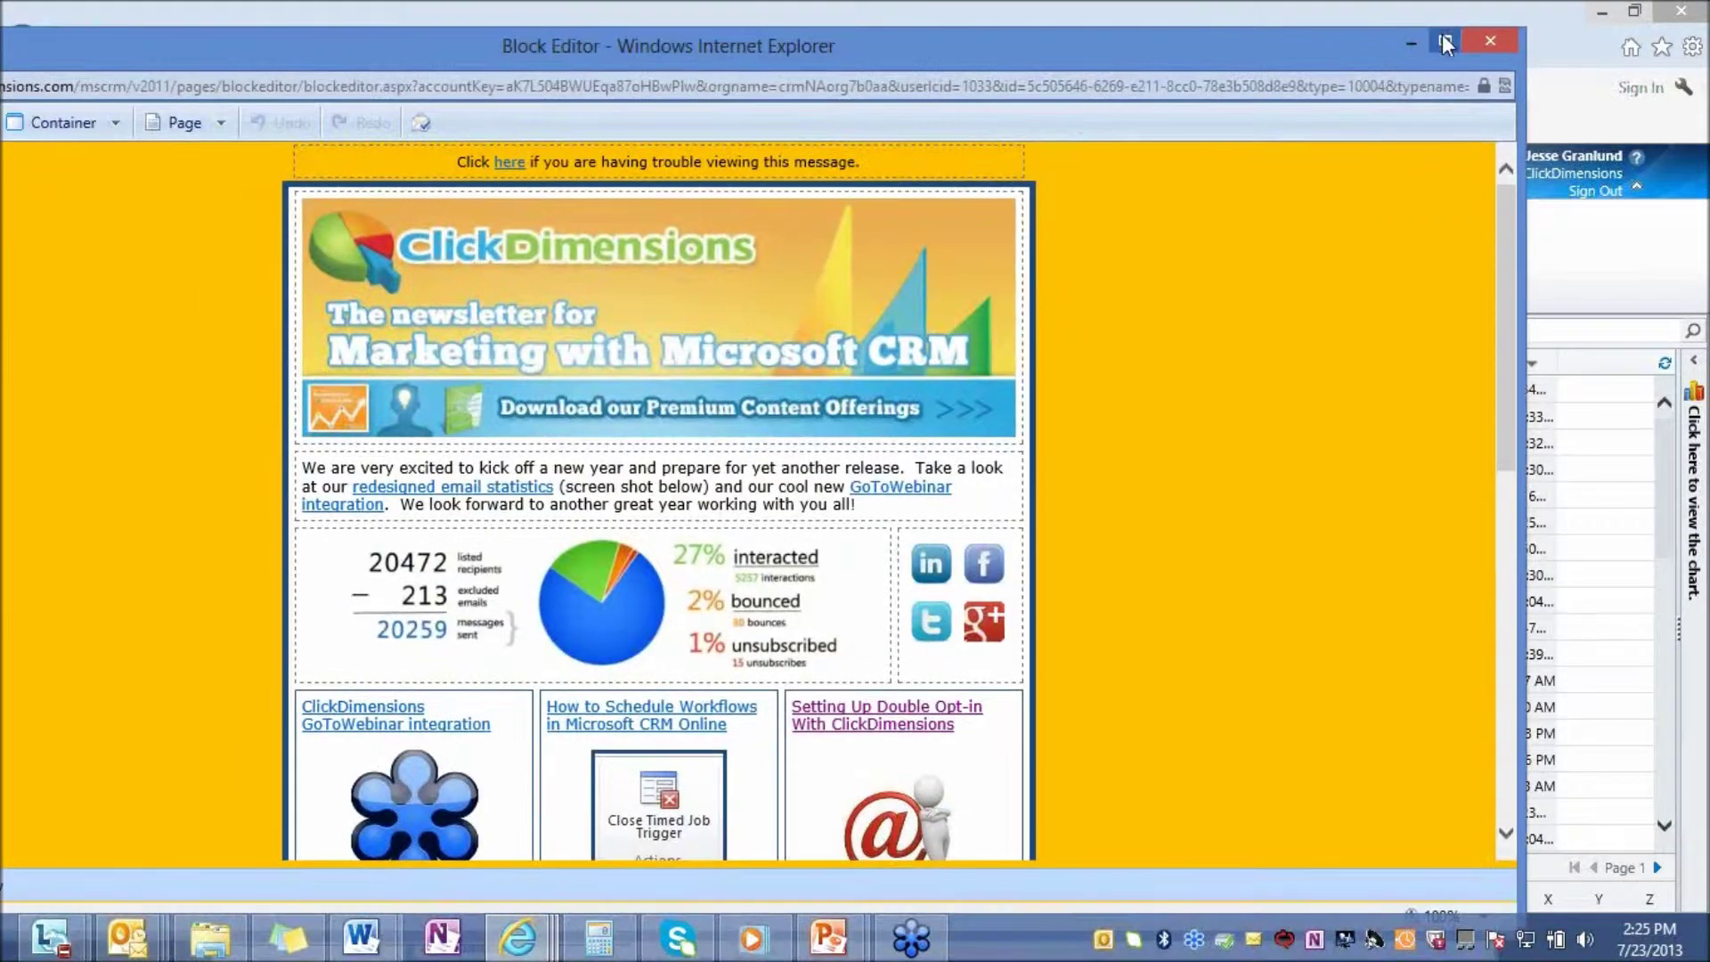
left_click(1444, 43)
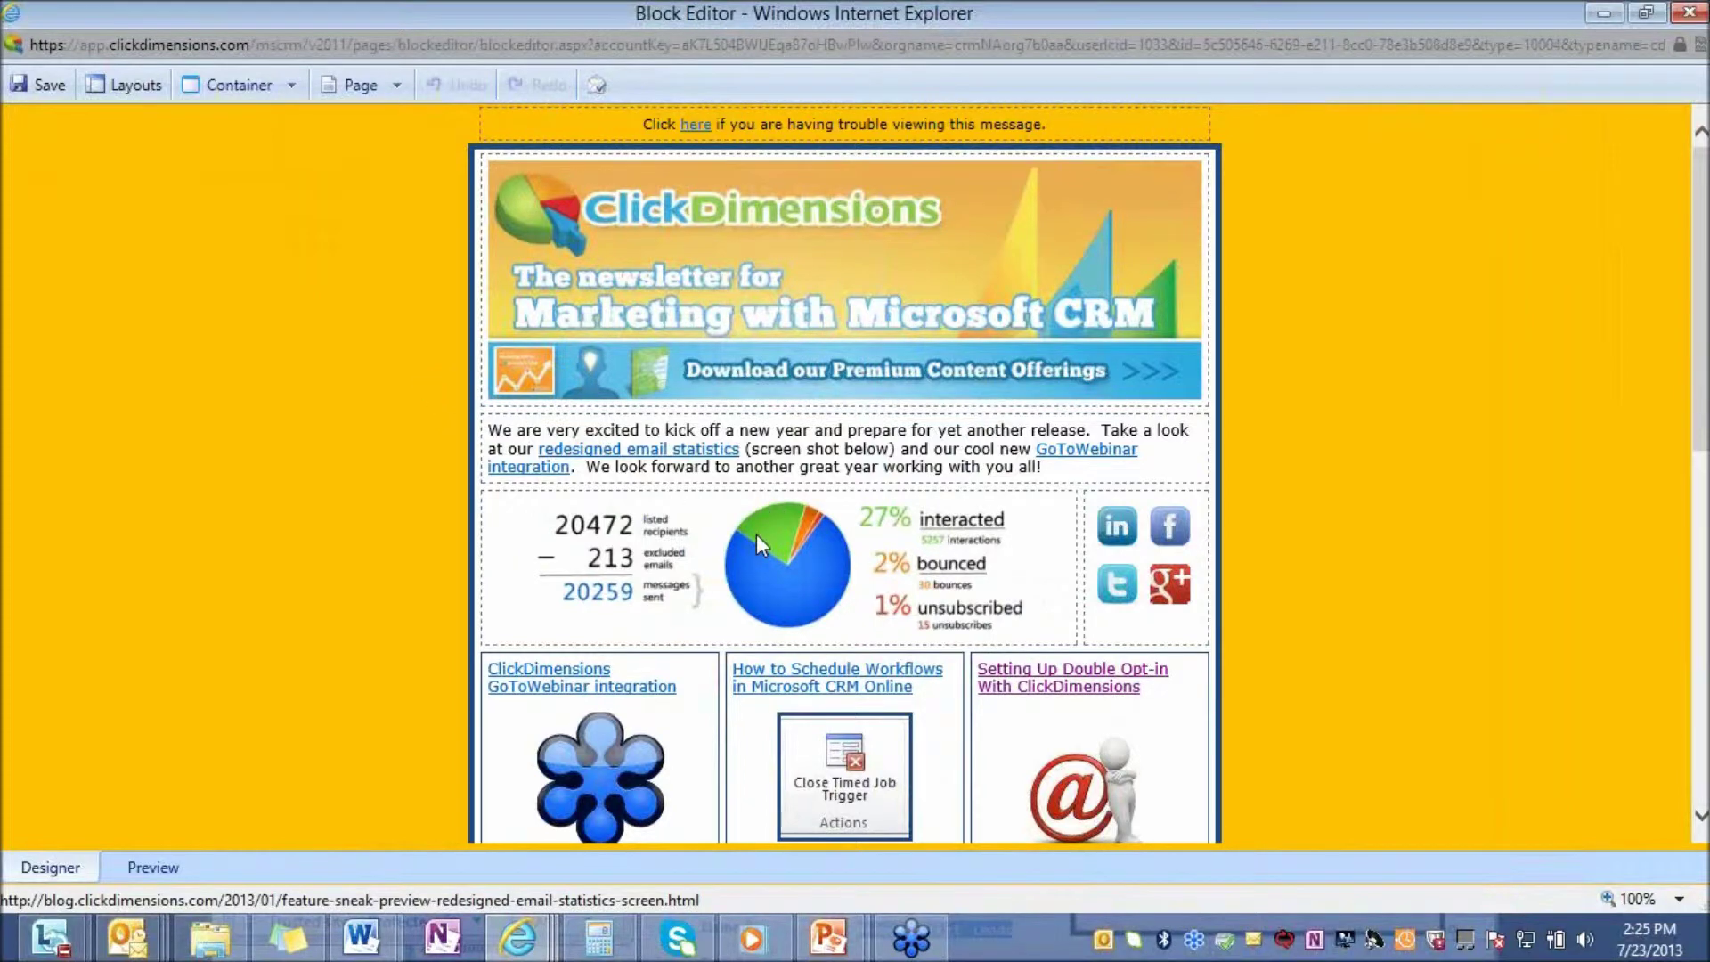
- Insert a new empty row above the GoToWebinar article tiles and open its editing options
scroll(756, 533, "down", 3)
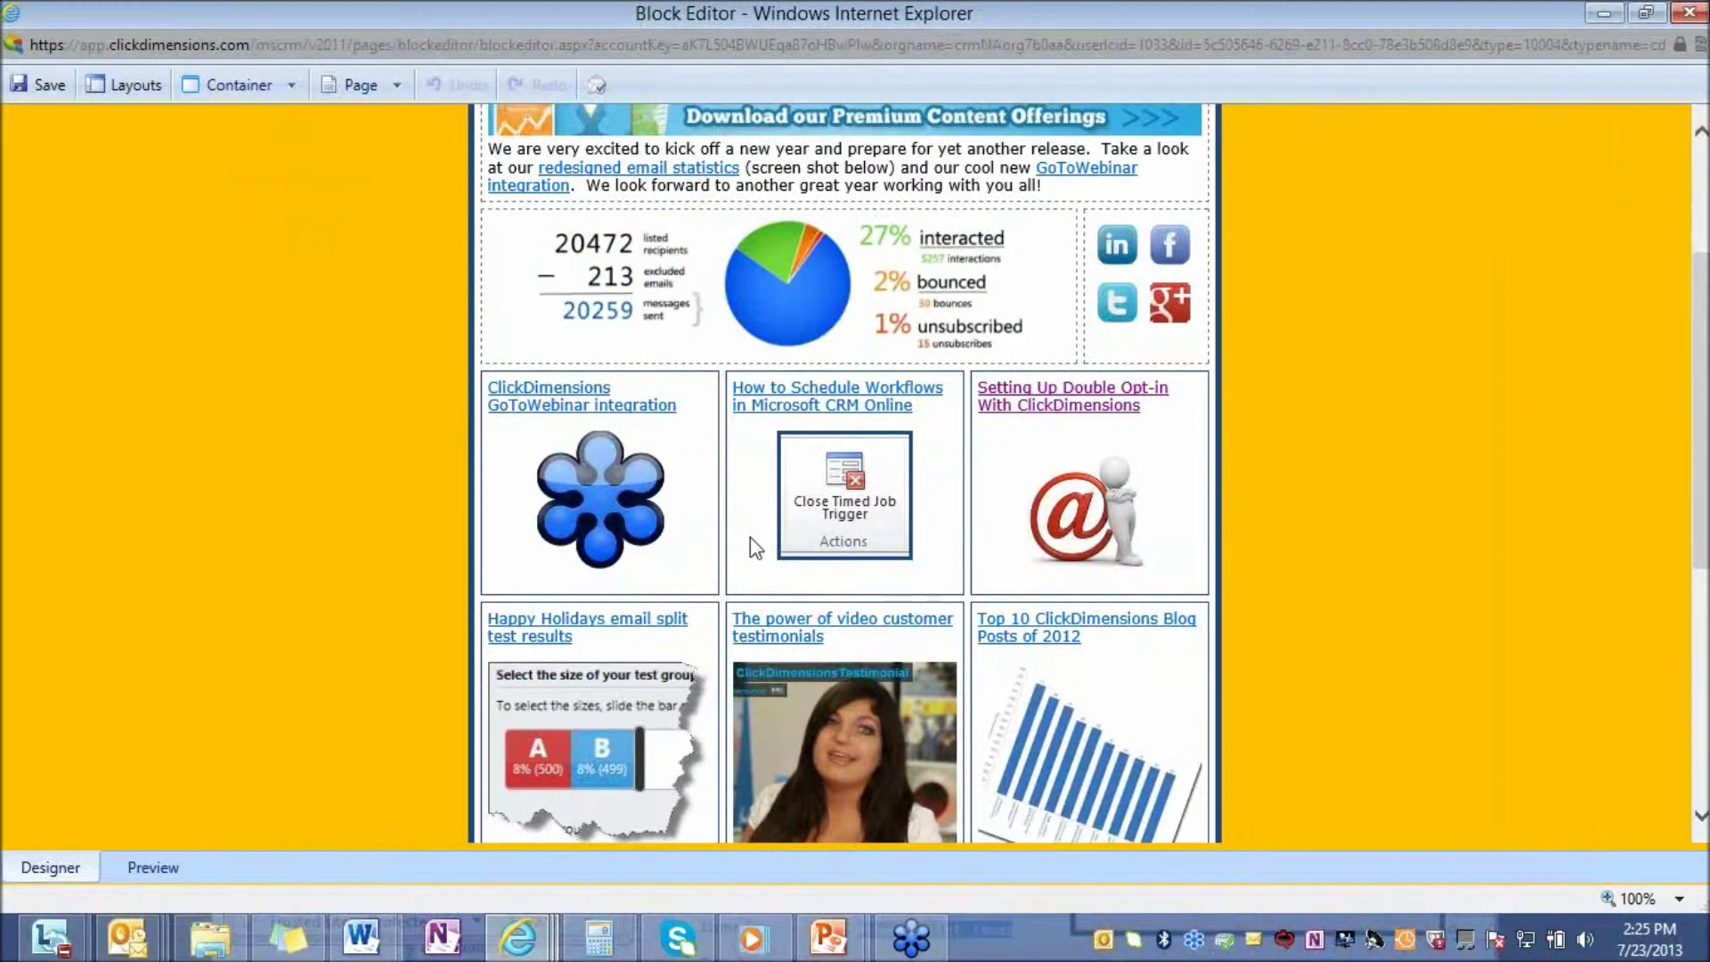
scroll(750, 538, "down", 1)
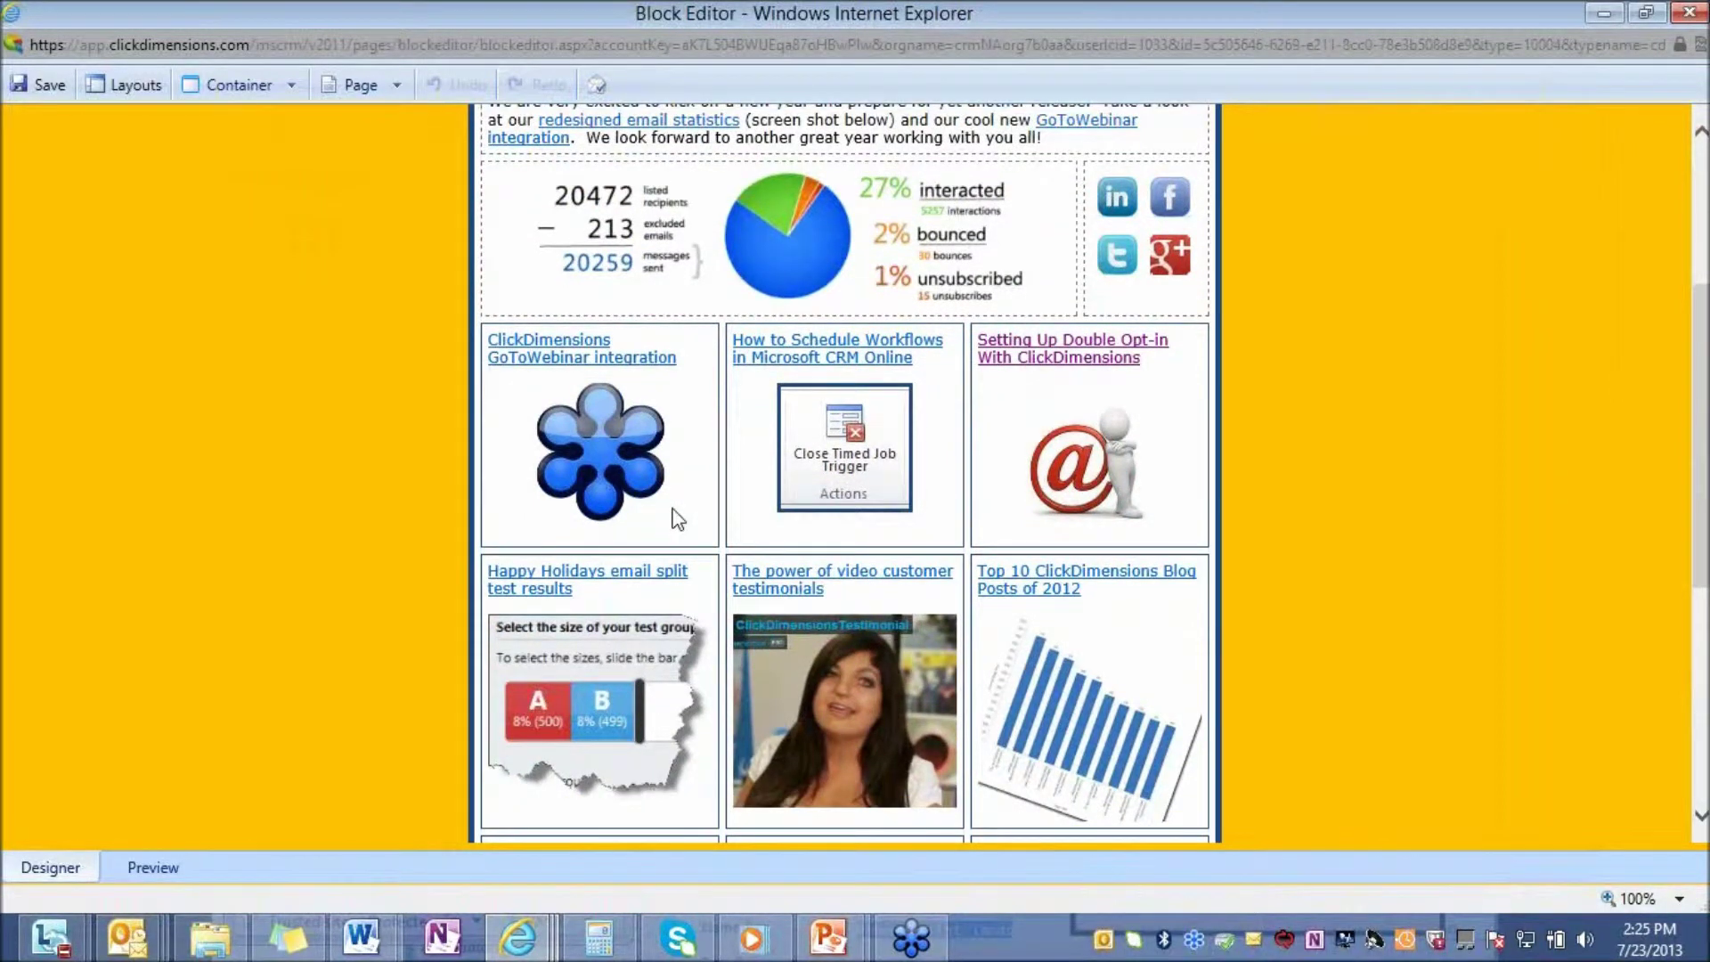
right_click(681, 449)
mouse_move(721, 504)
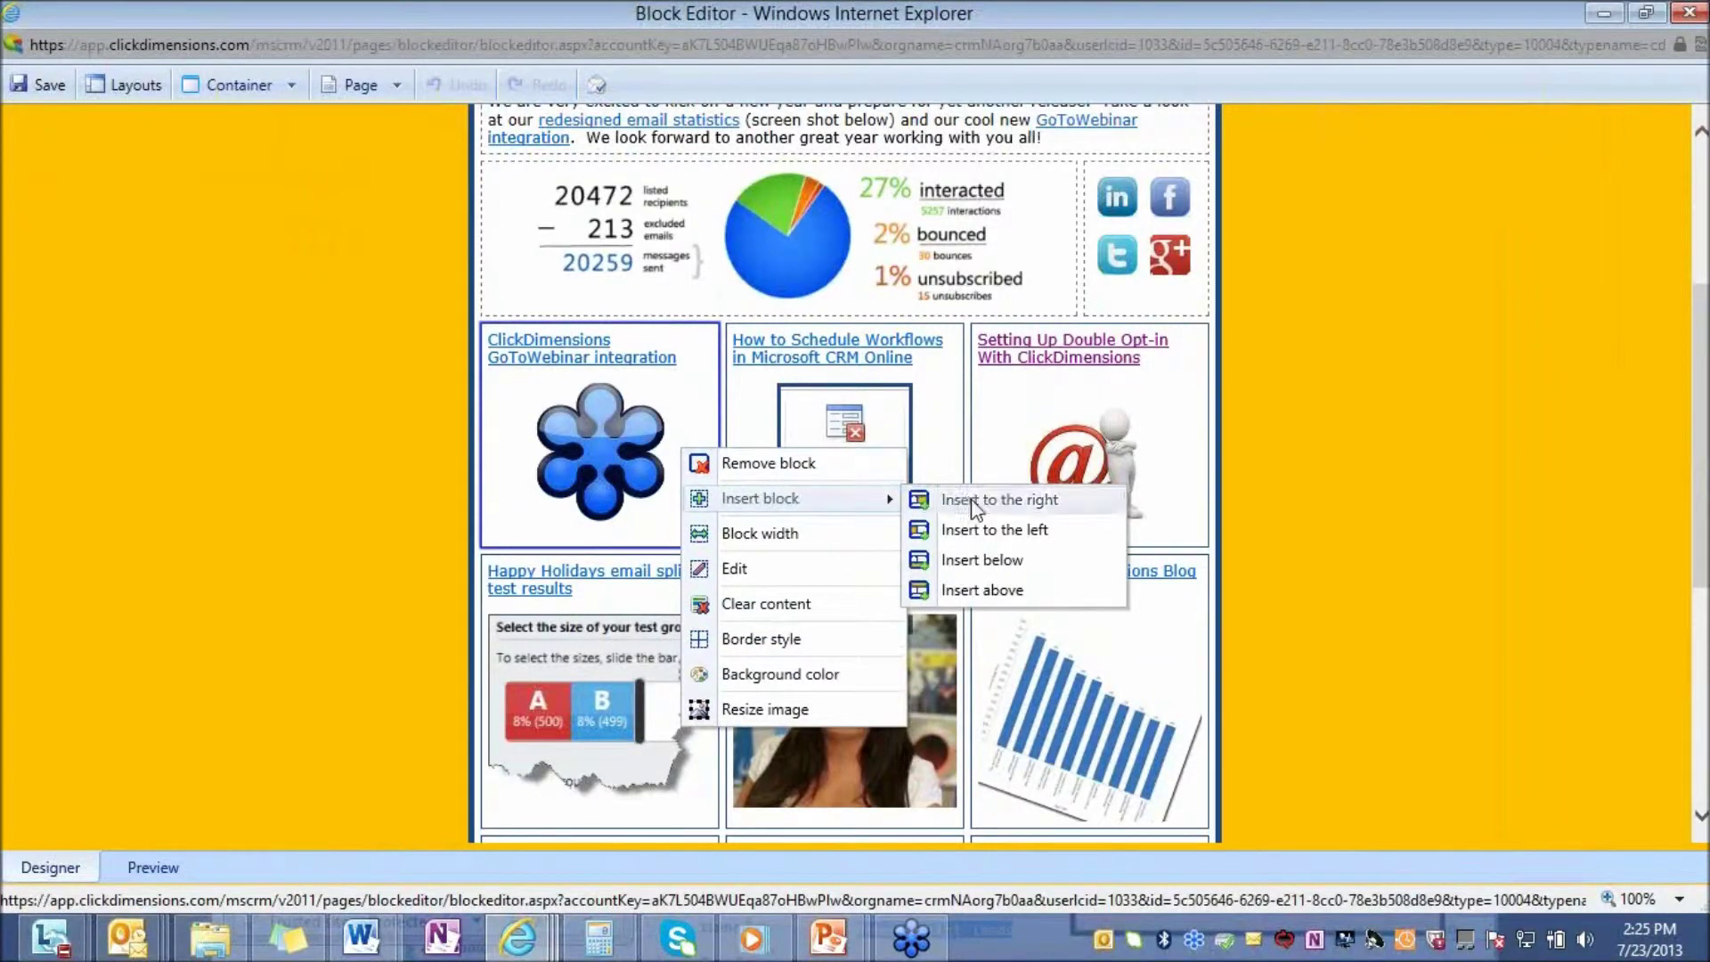
left_click(984, 590)
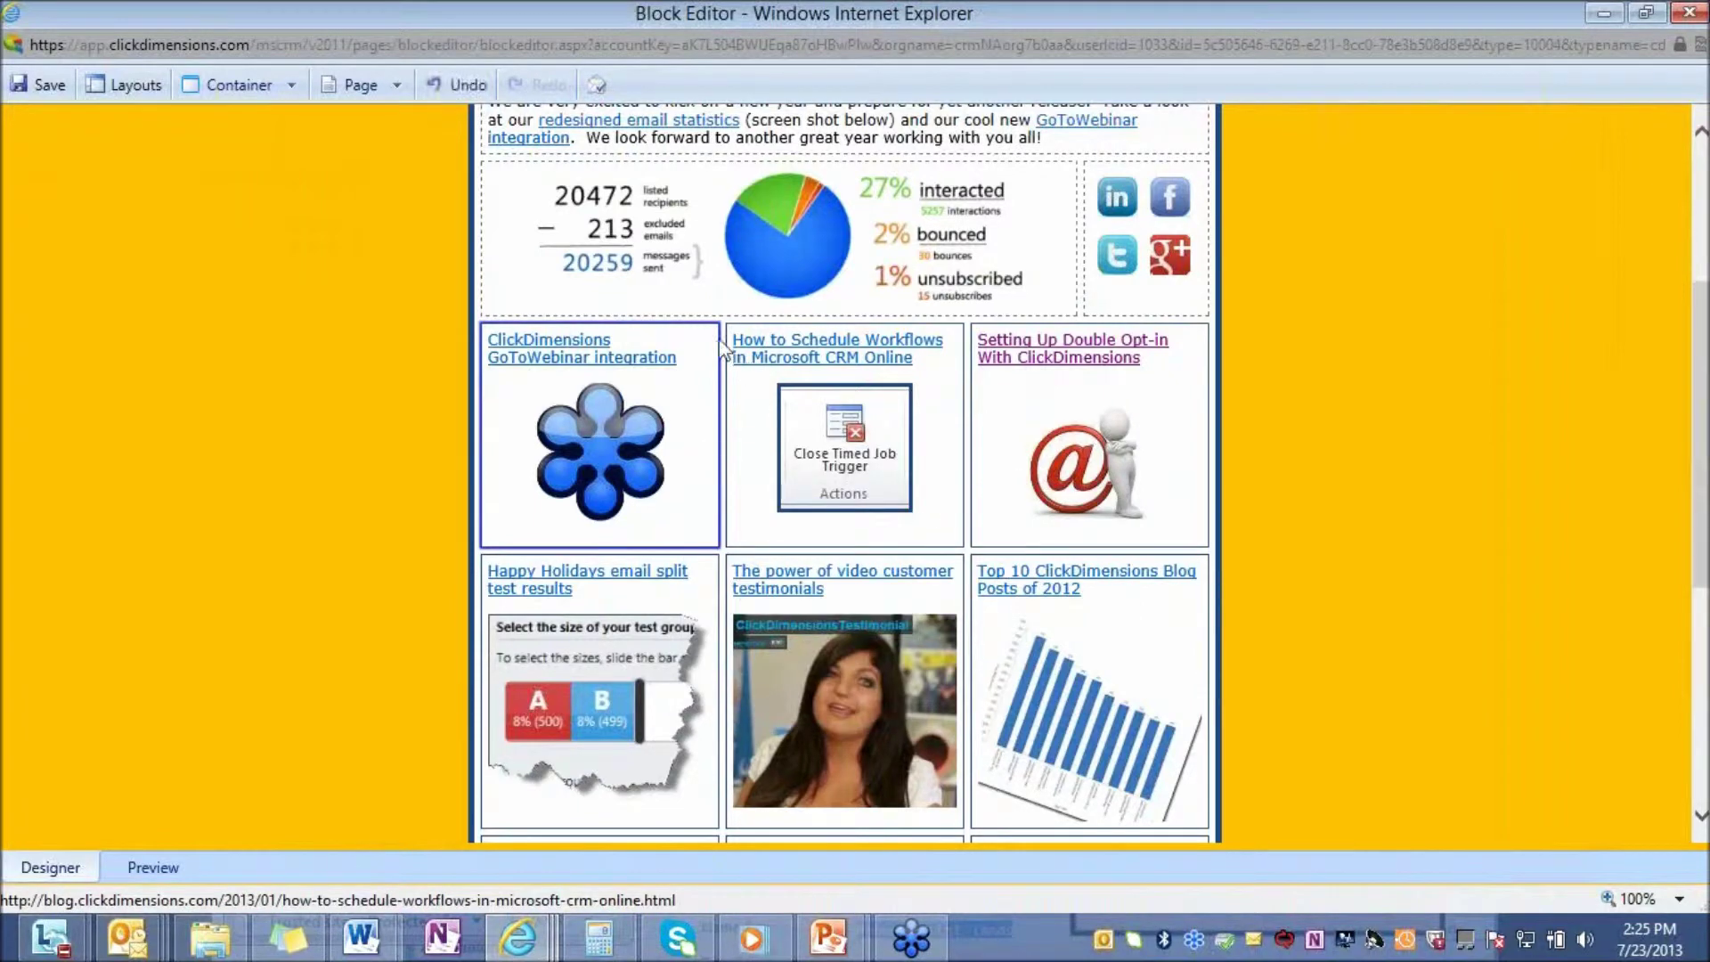
right_click(719, 336)
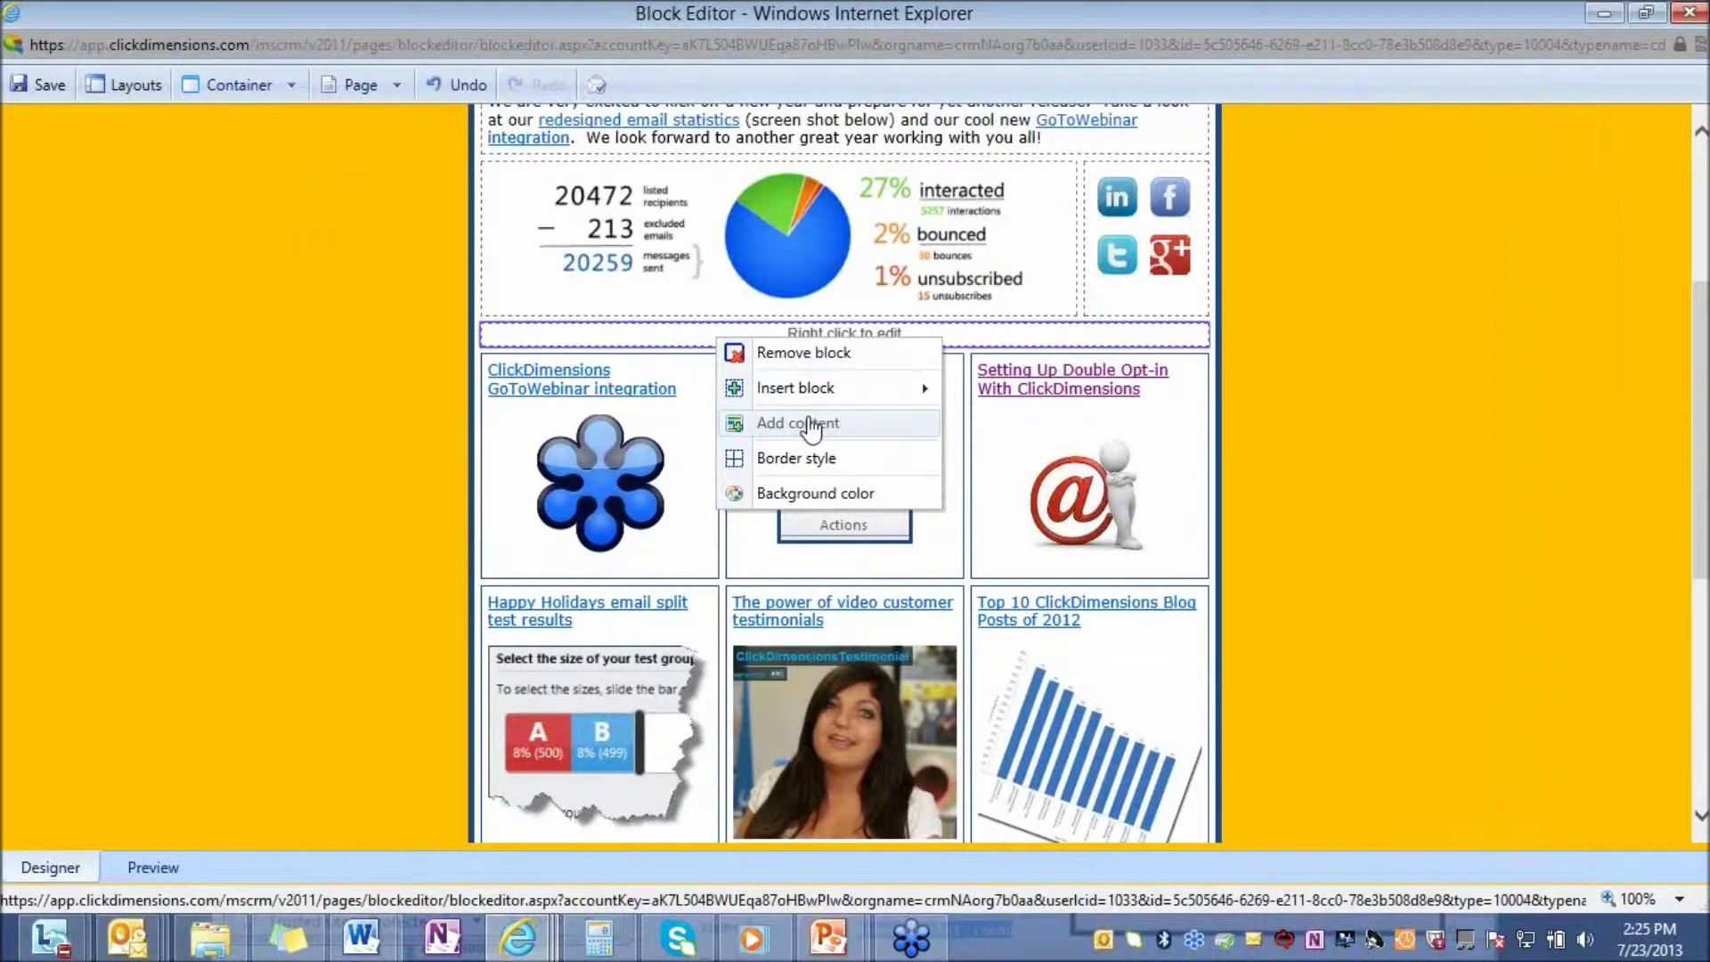
left_click(811, 426)
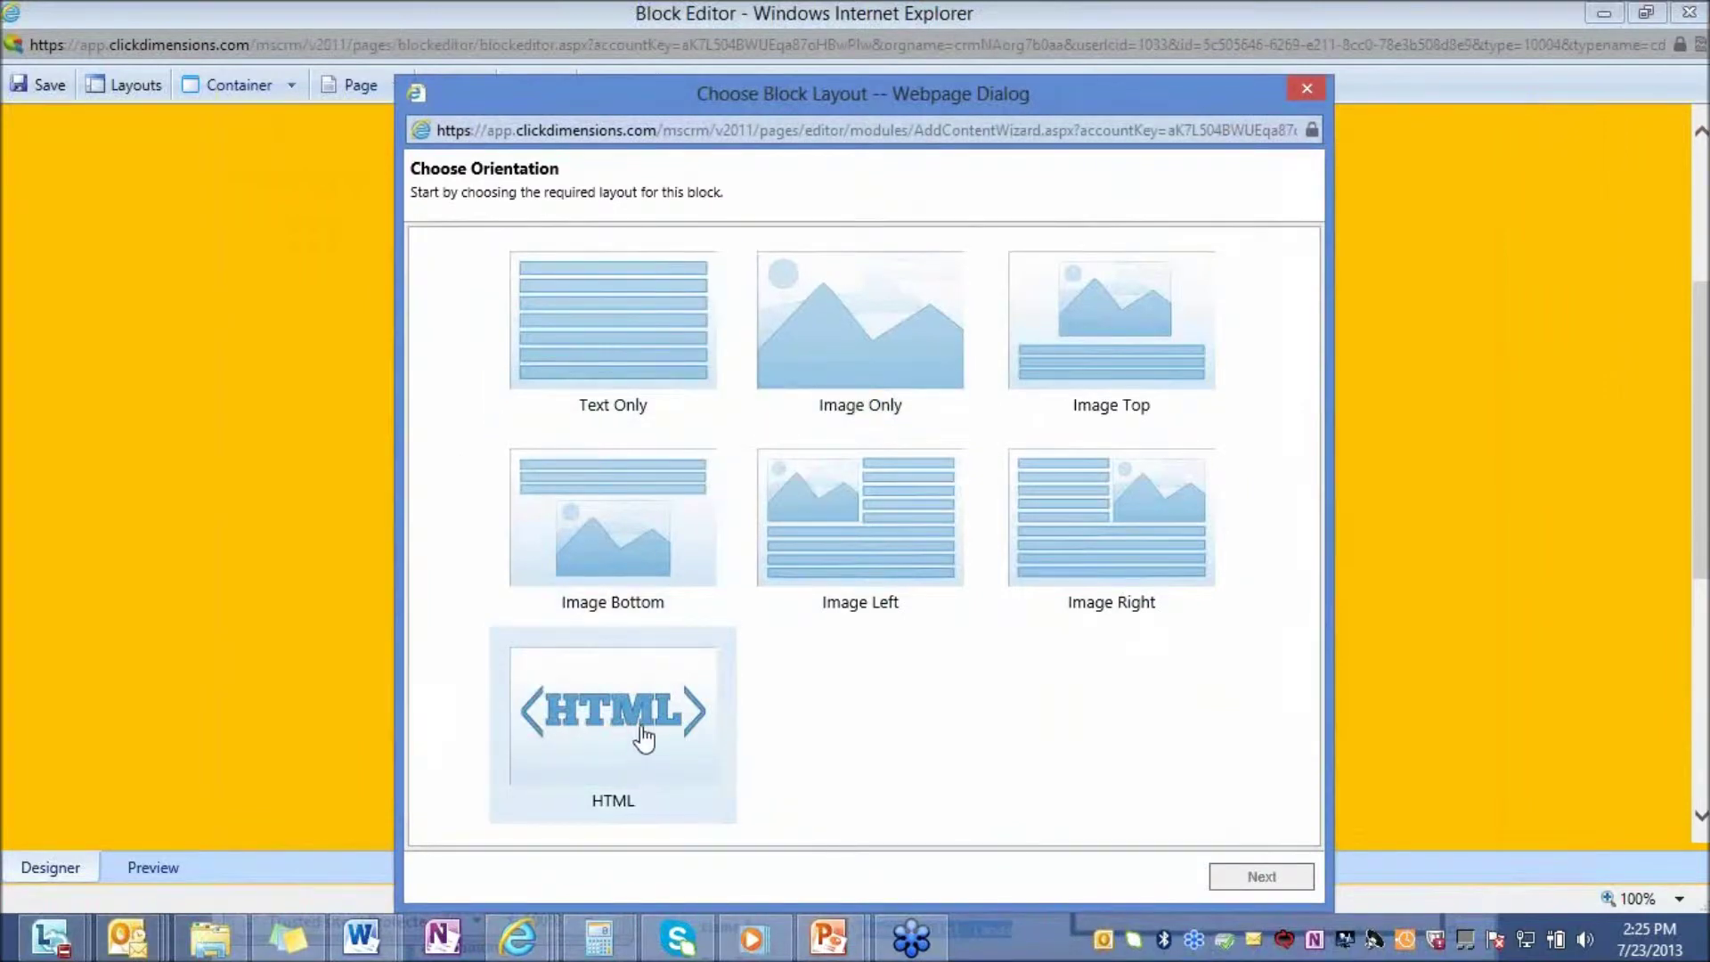
left_click(840, 353)
left_click(1234, 880)
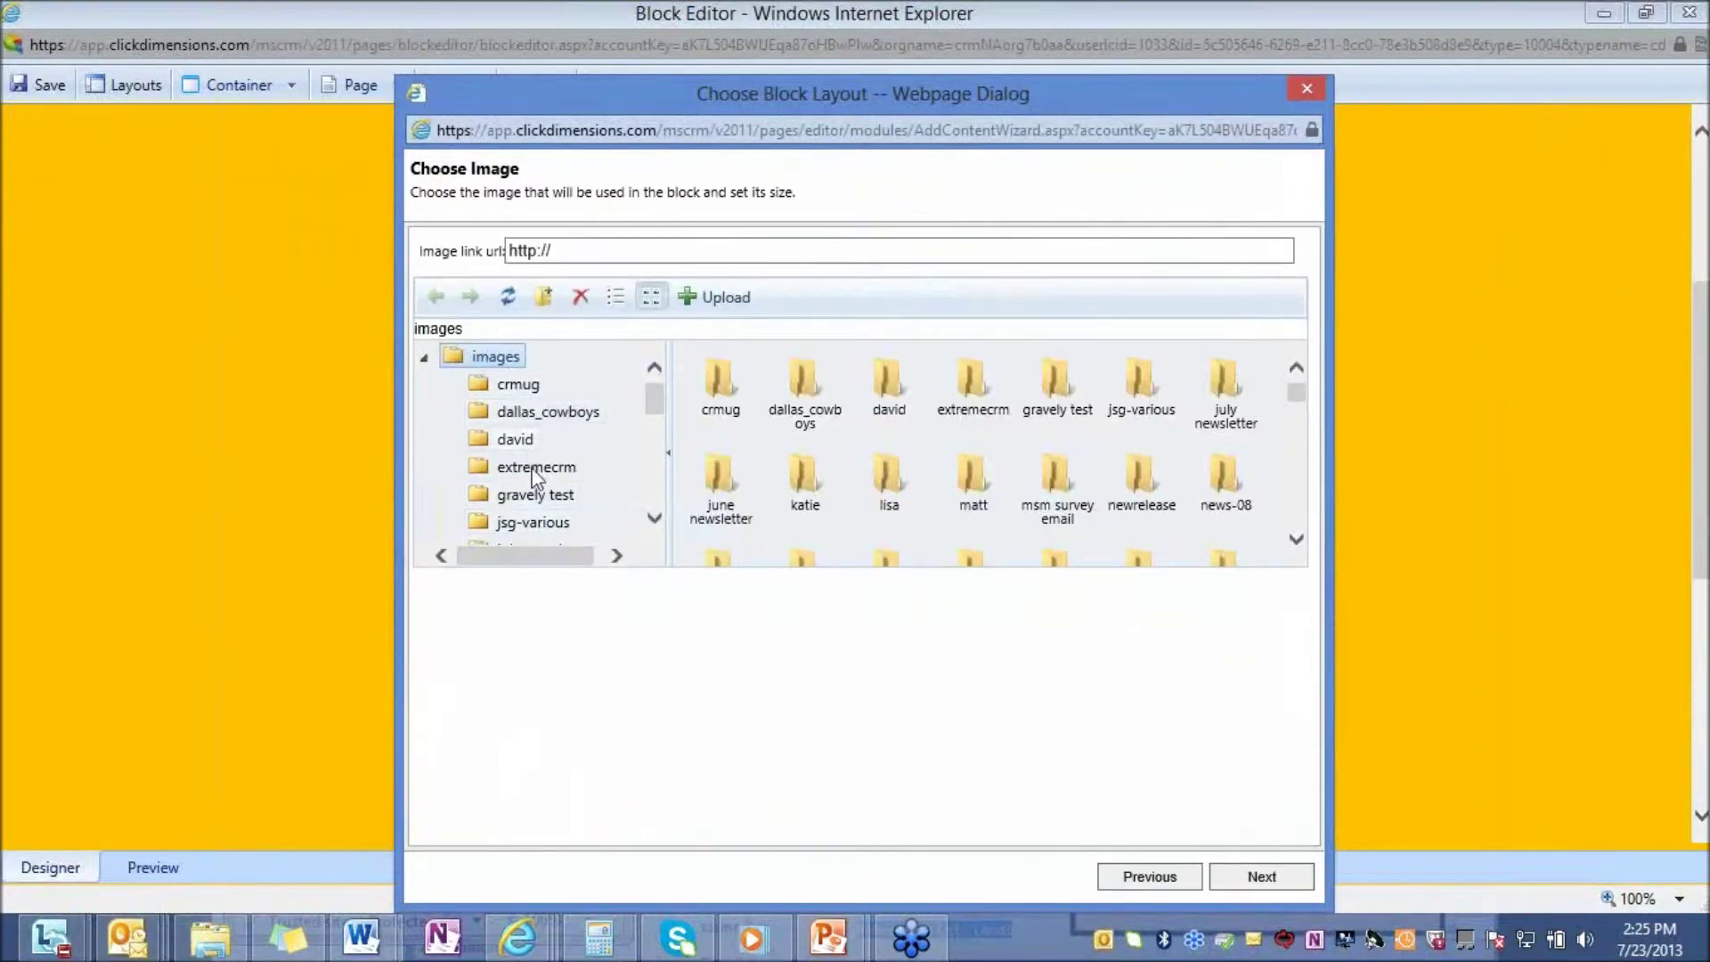
left_click(1306, 87)
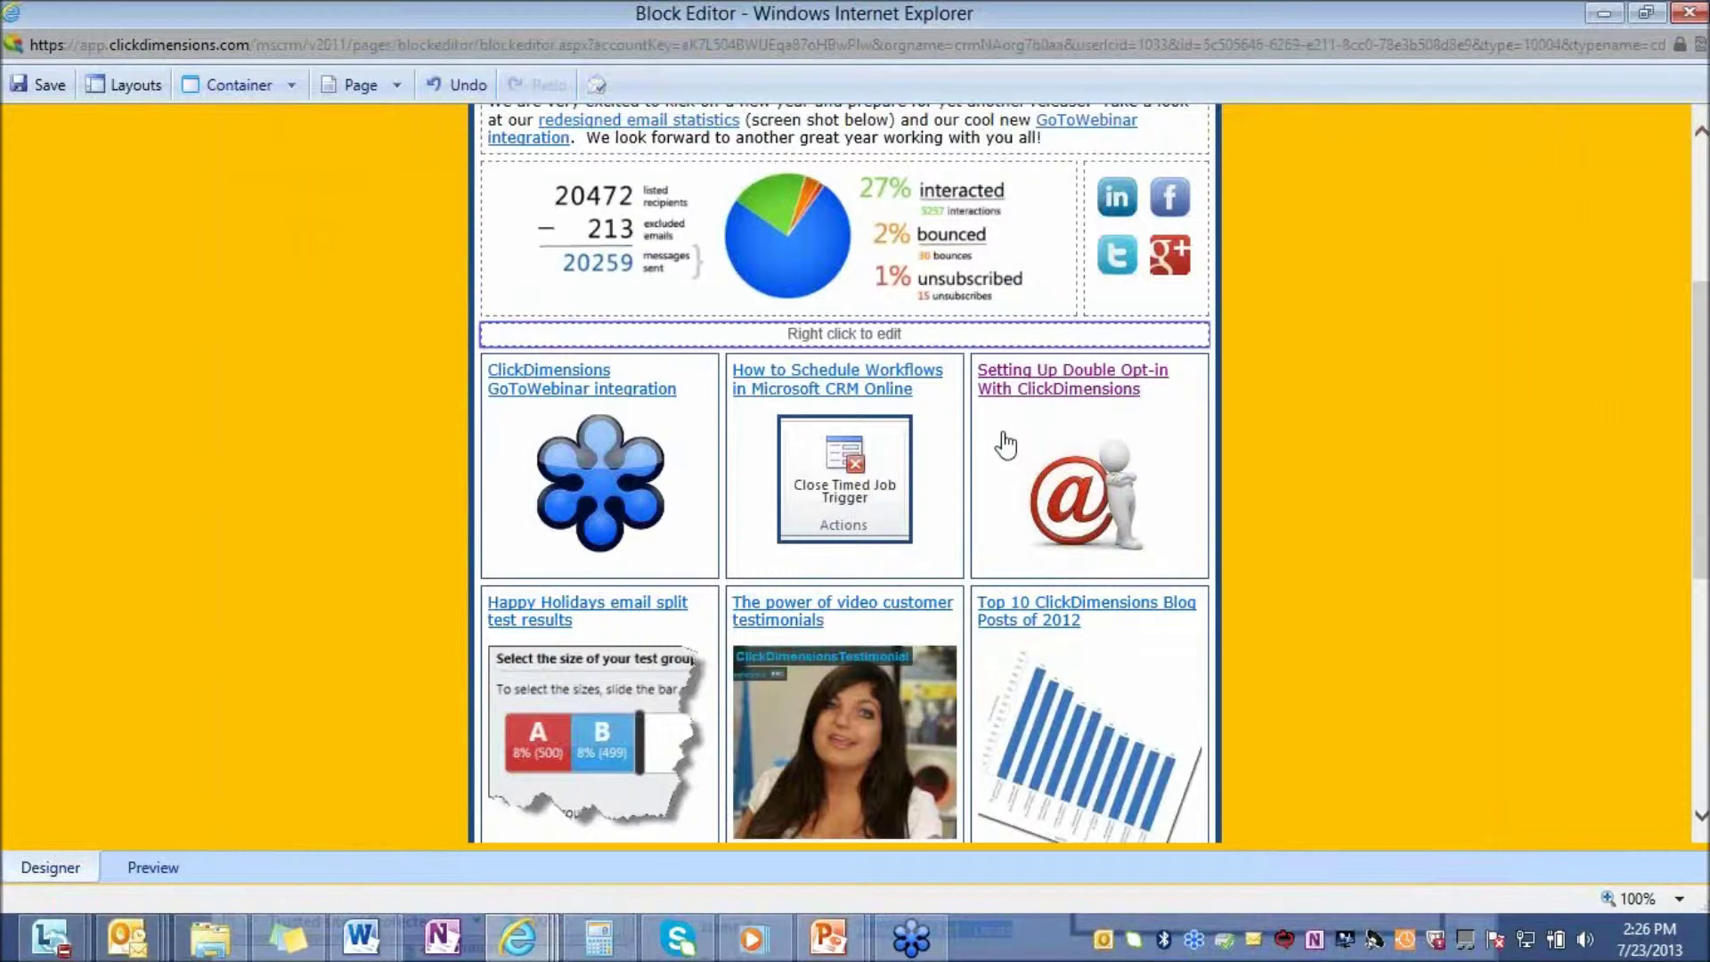
scroll(1005, 444, "up", 3)
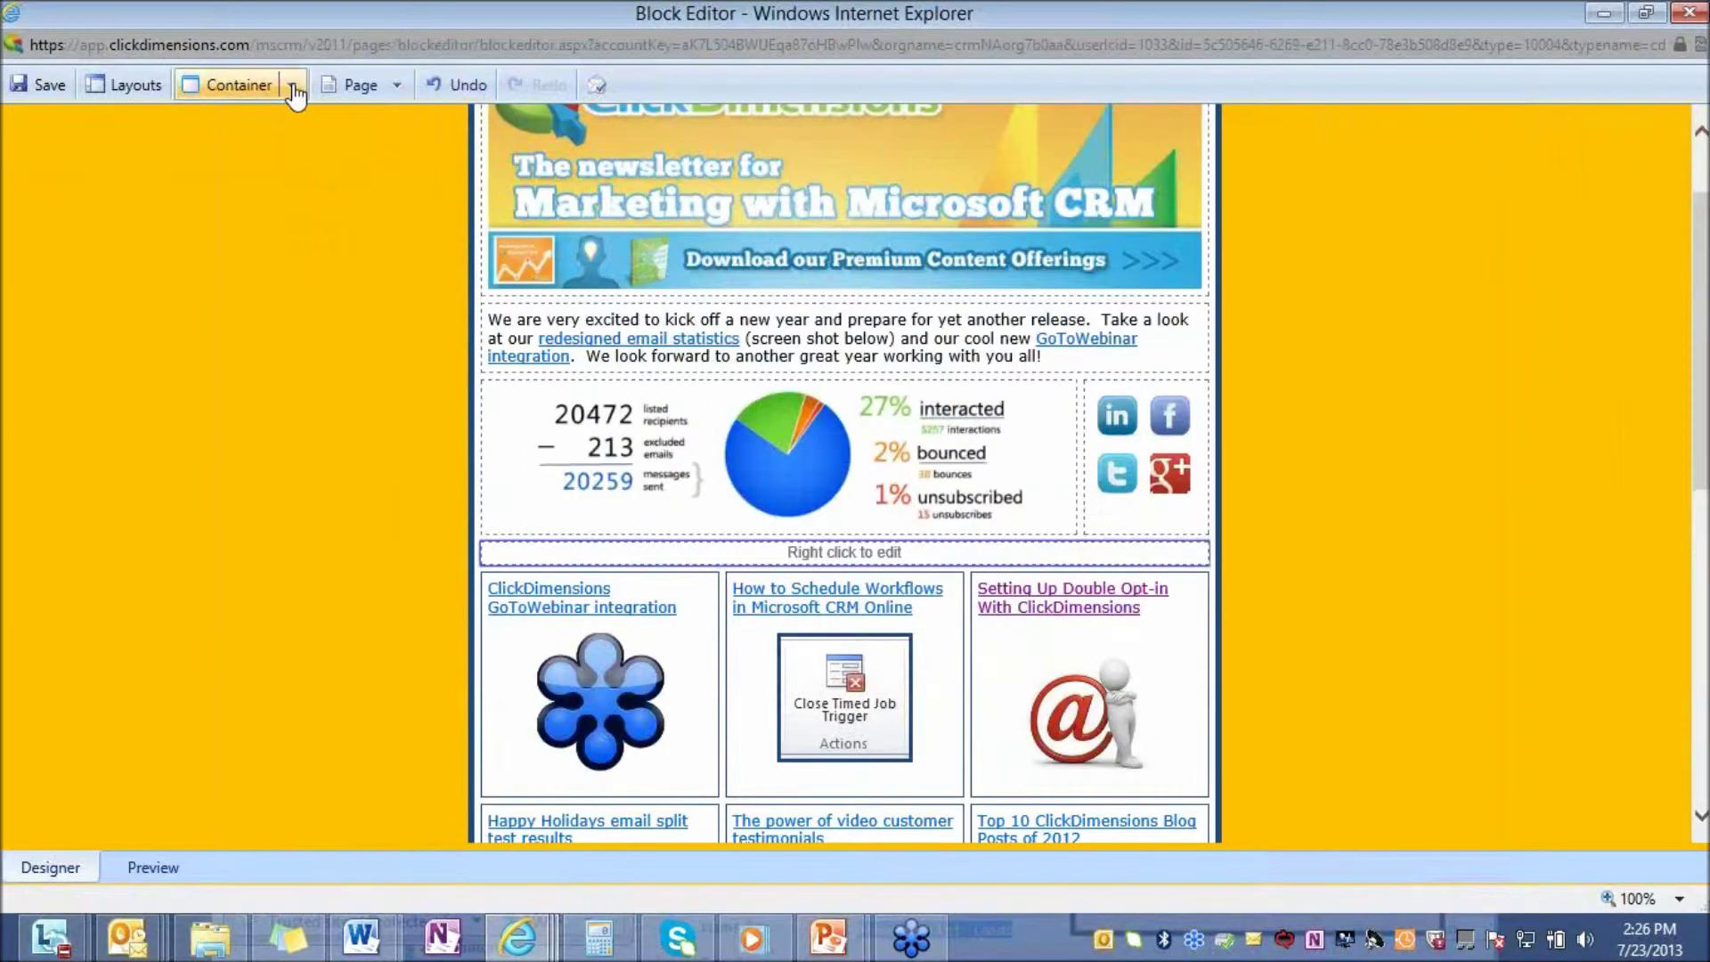
left_click(291, 85)
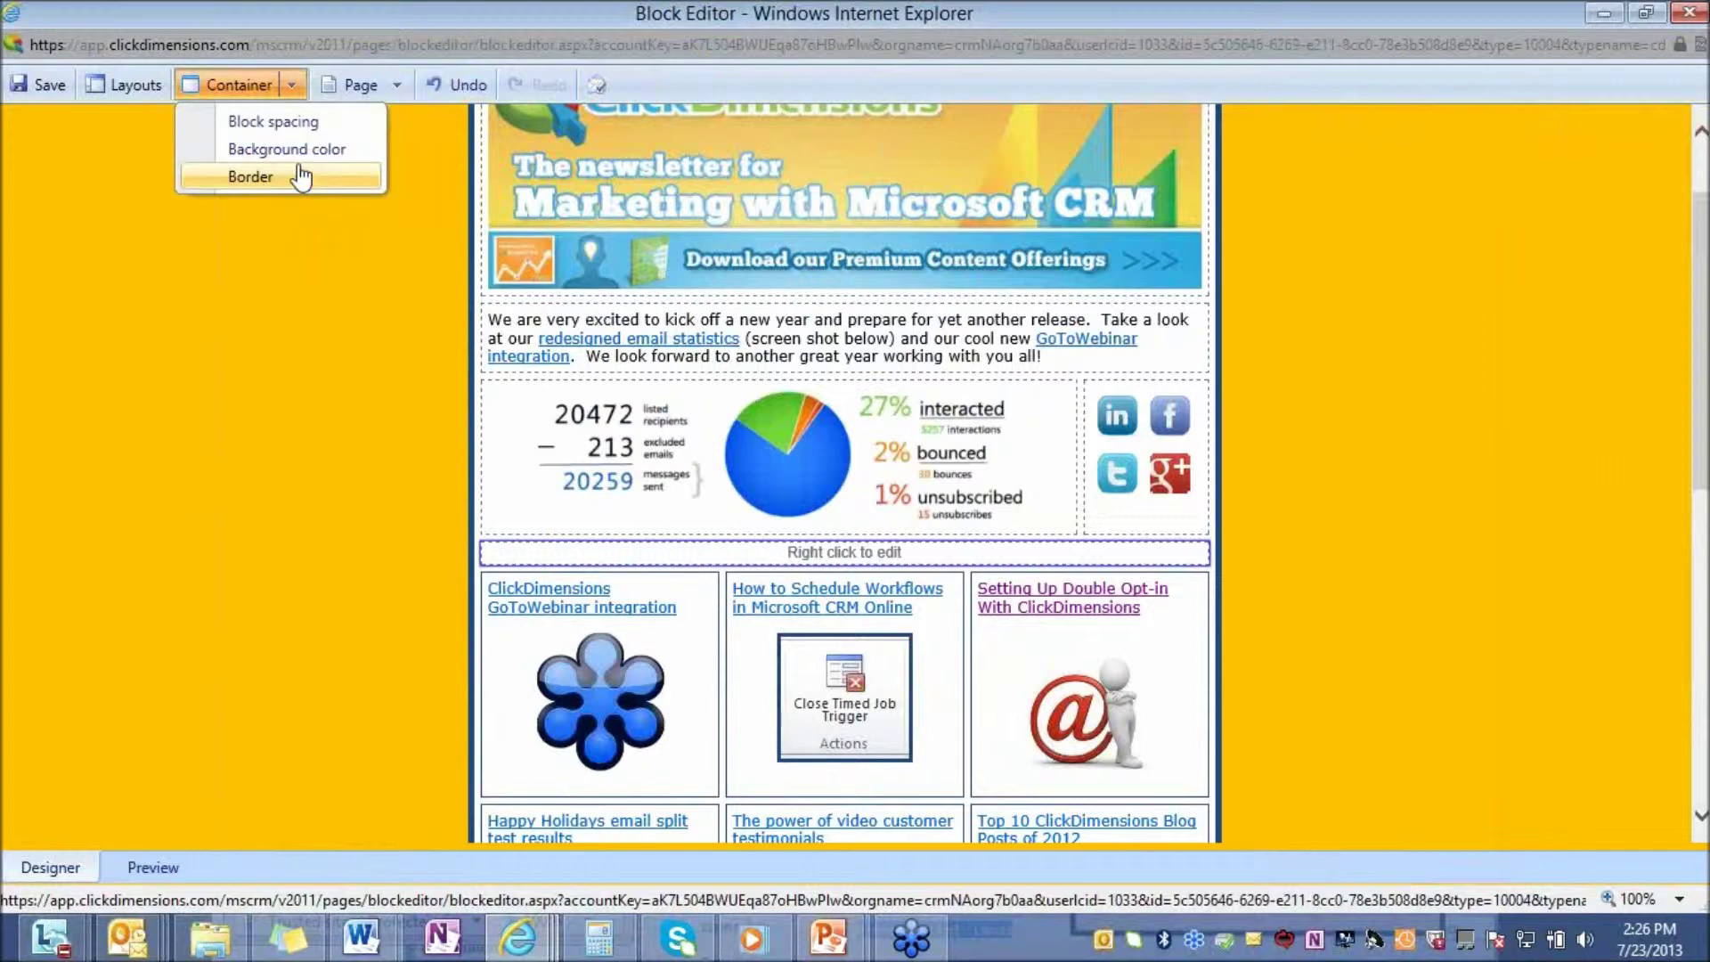
left_click(397, 85)
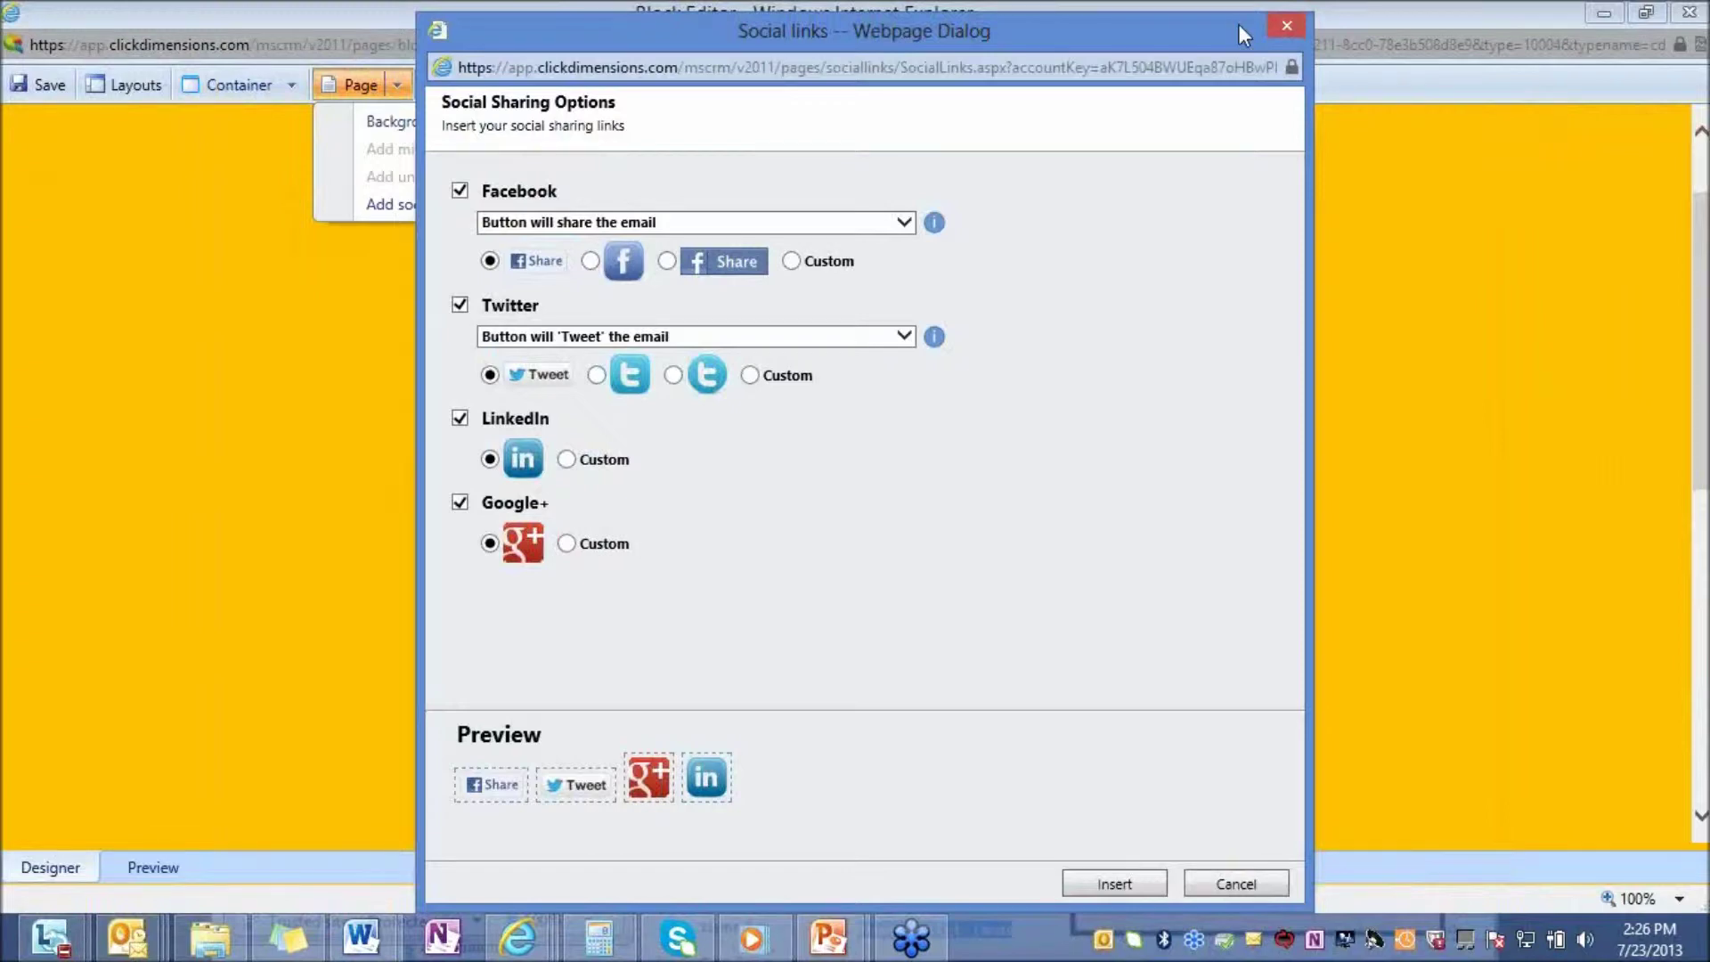
left_click(1287, 25)
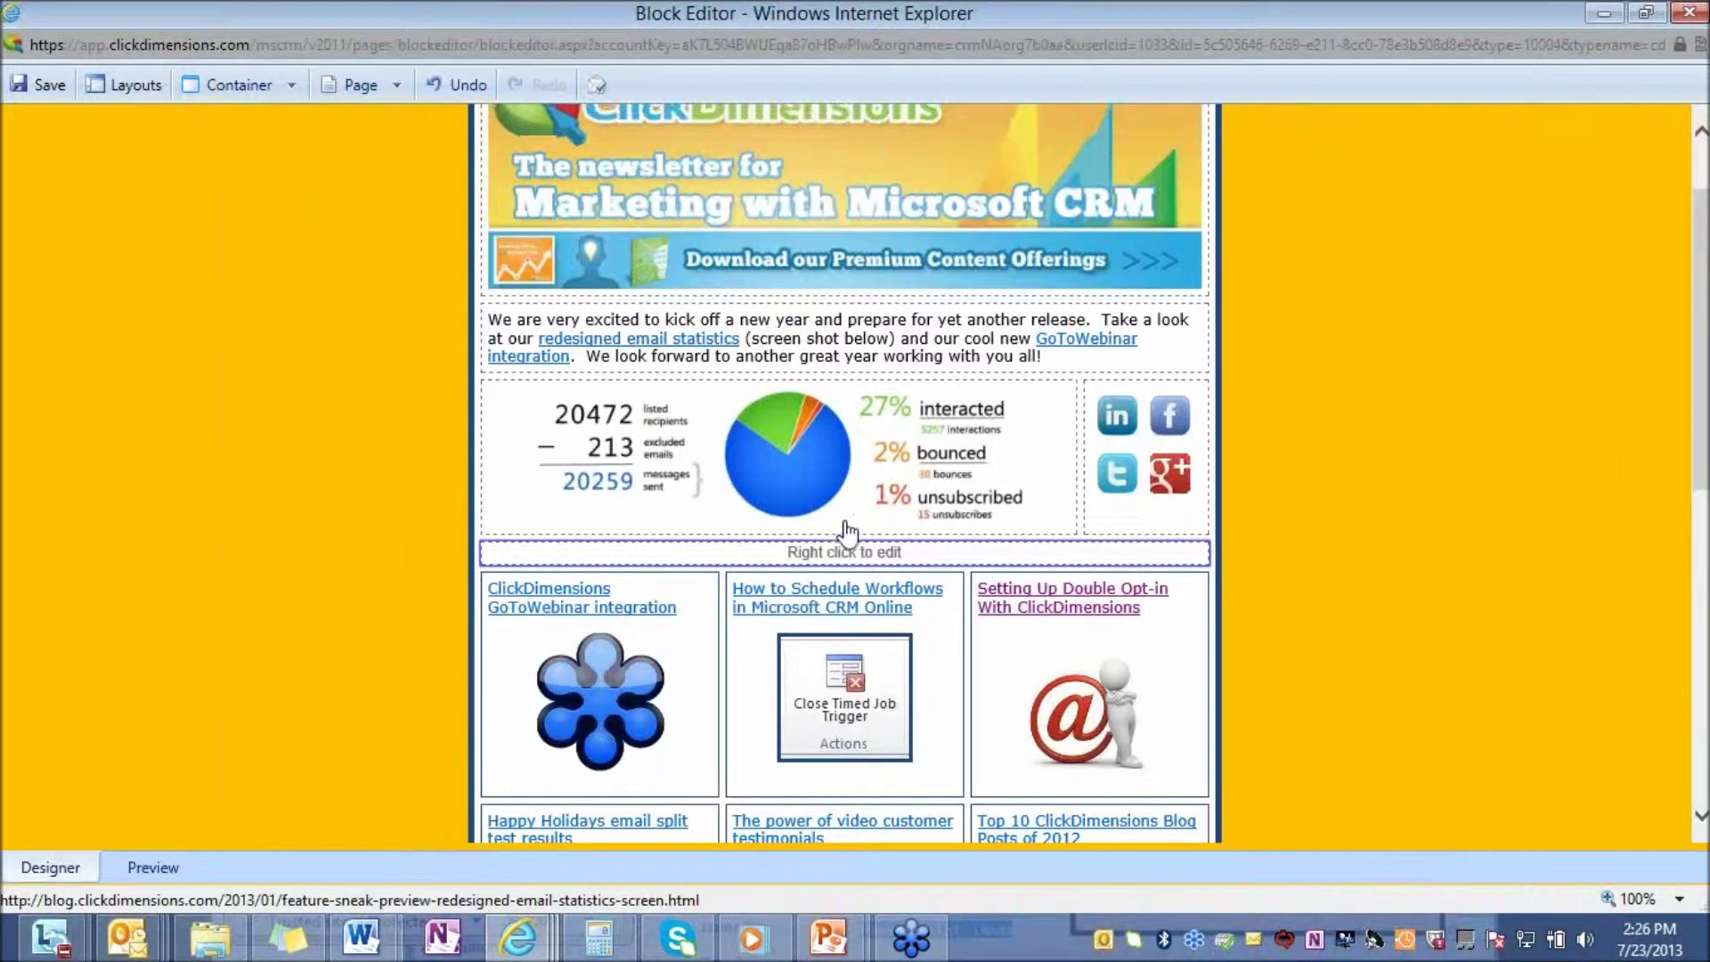
- Close the newsletter's Block Editor window
scroll(847, 533, "down", 5)
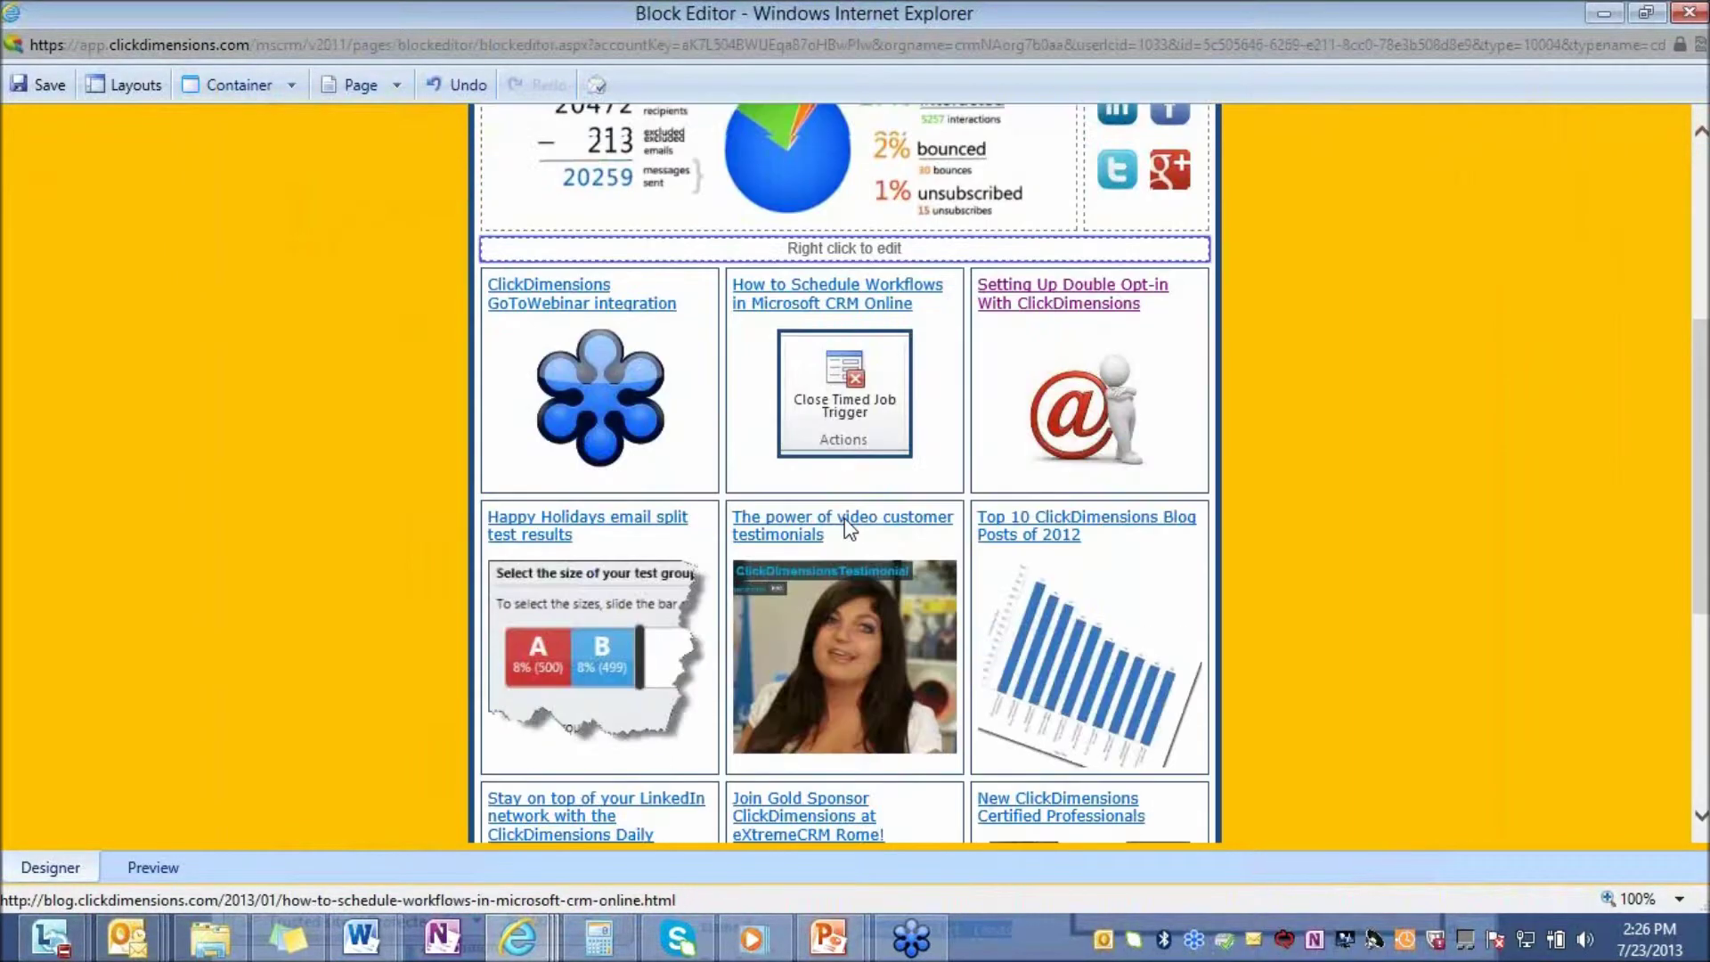
scroll(846, 532, "down", 1)
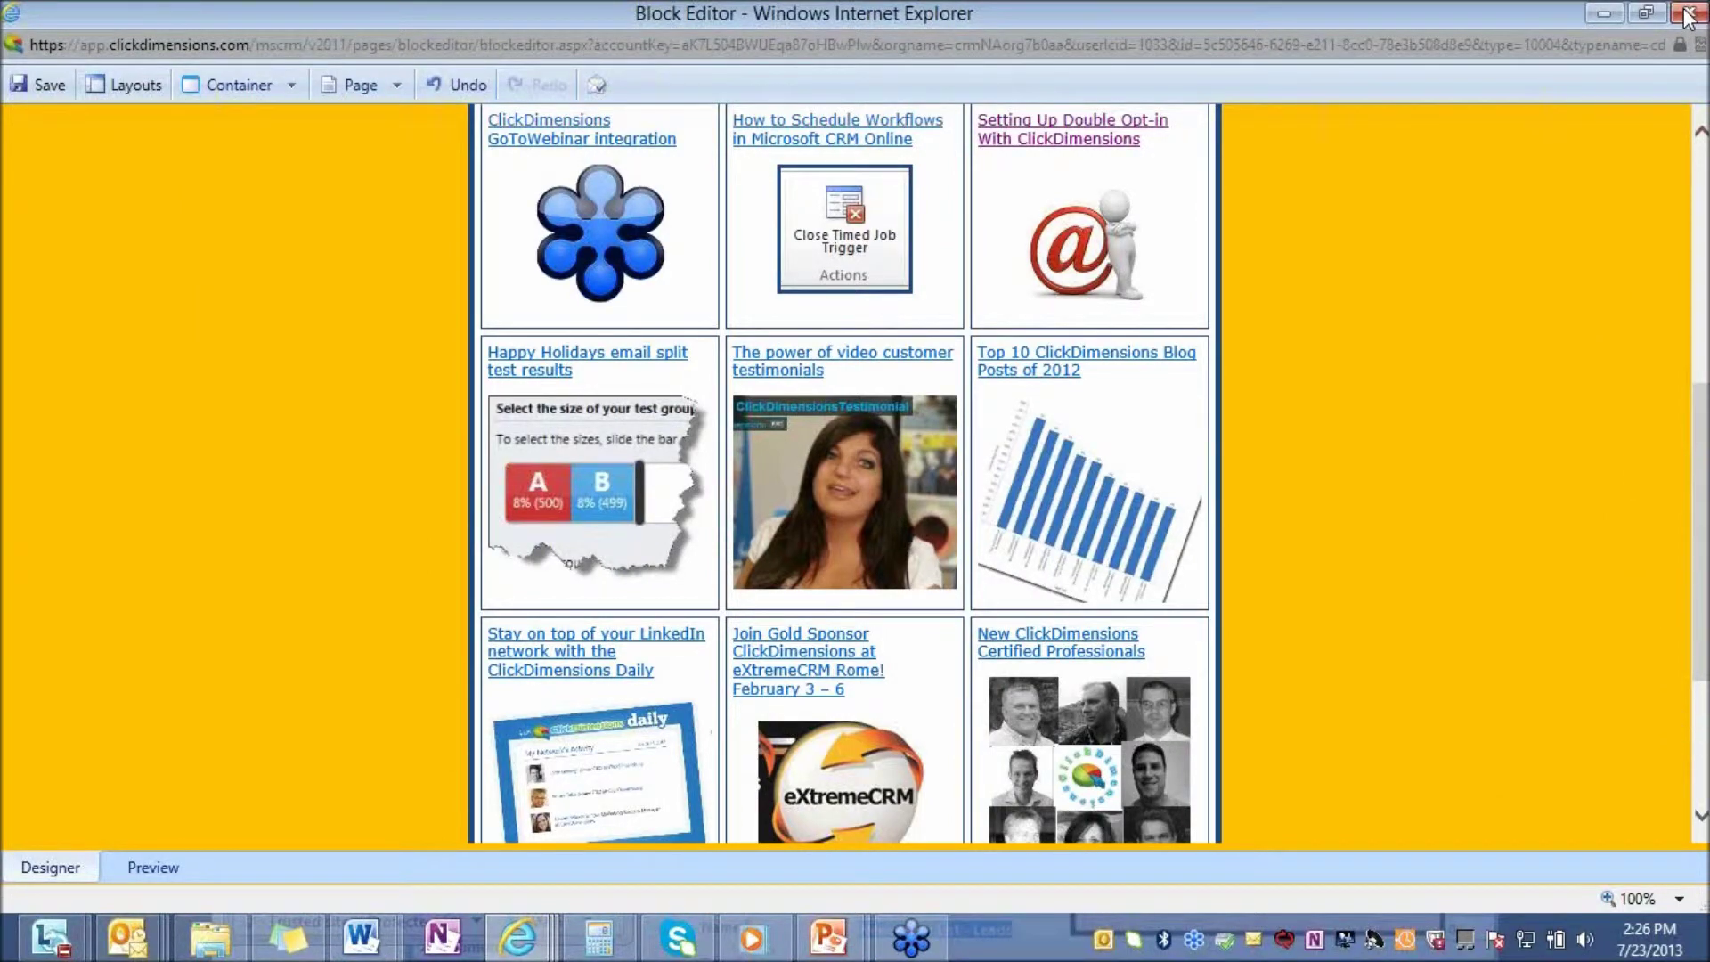
mouse_move(1686, 16)
left_click(1684, 12)
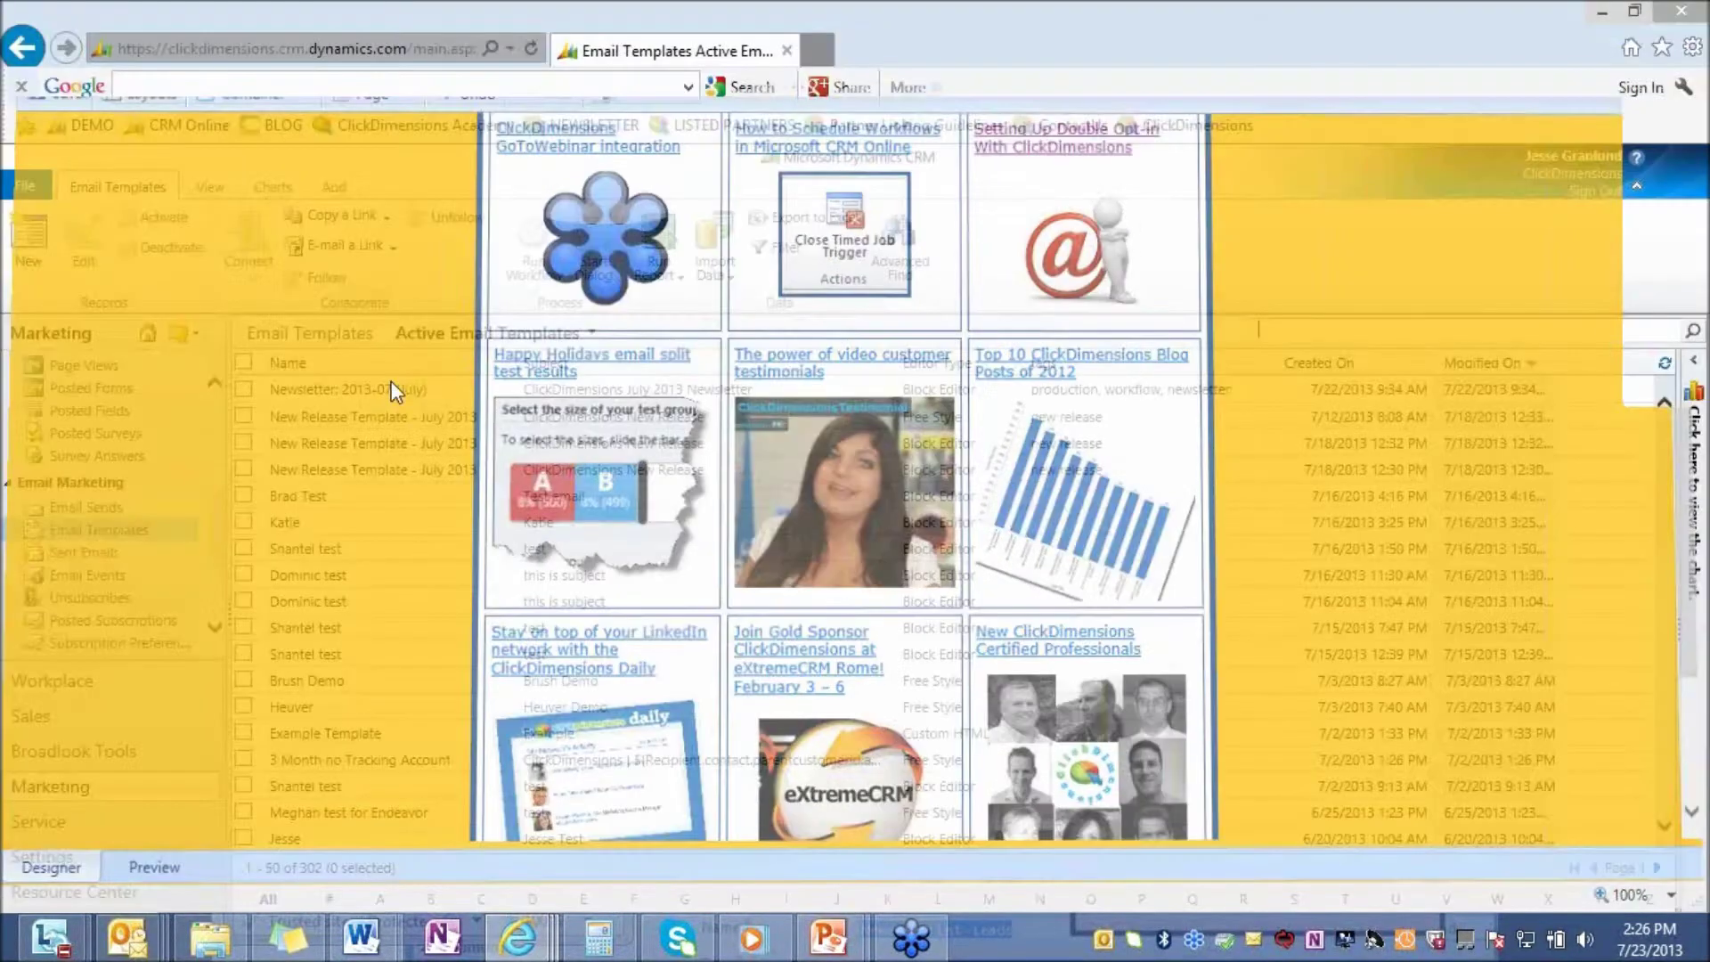
- Bring the freestyle editor with the Marketing Idea Workshop email forward, maximized
mouse_move(518, 937)
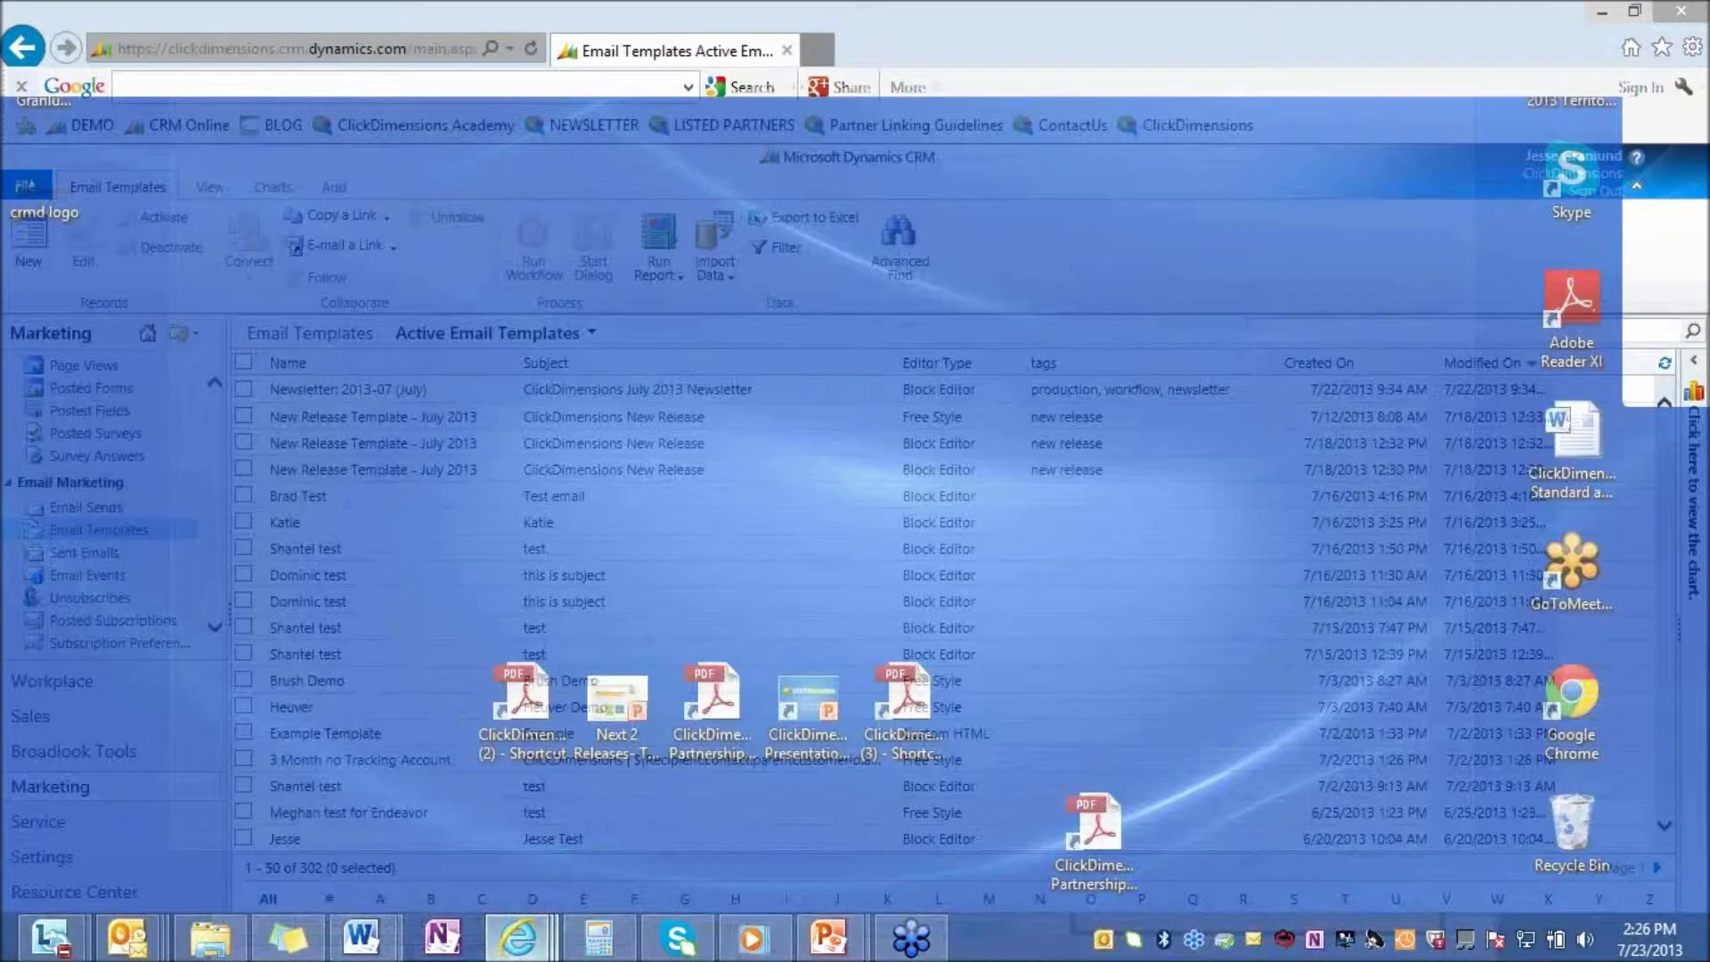
left_click(545, 810)
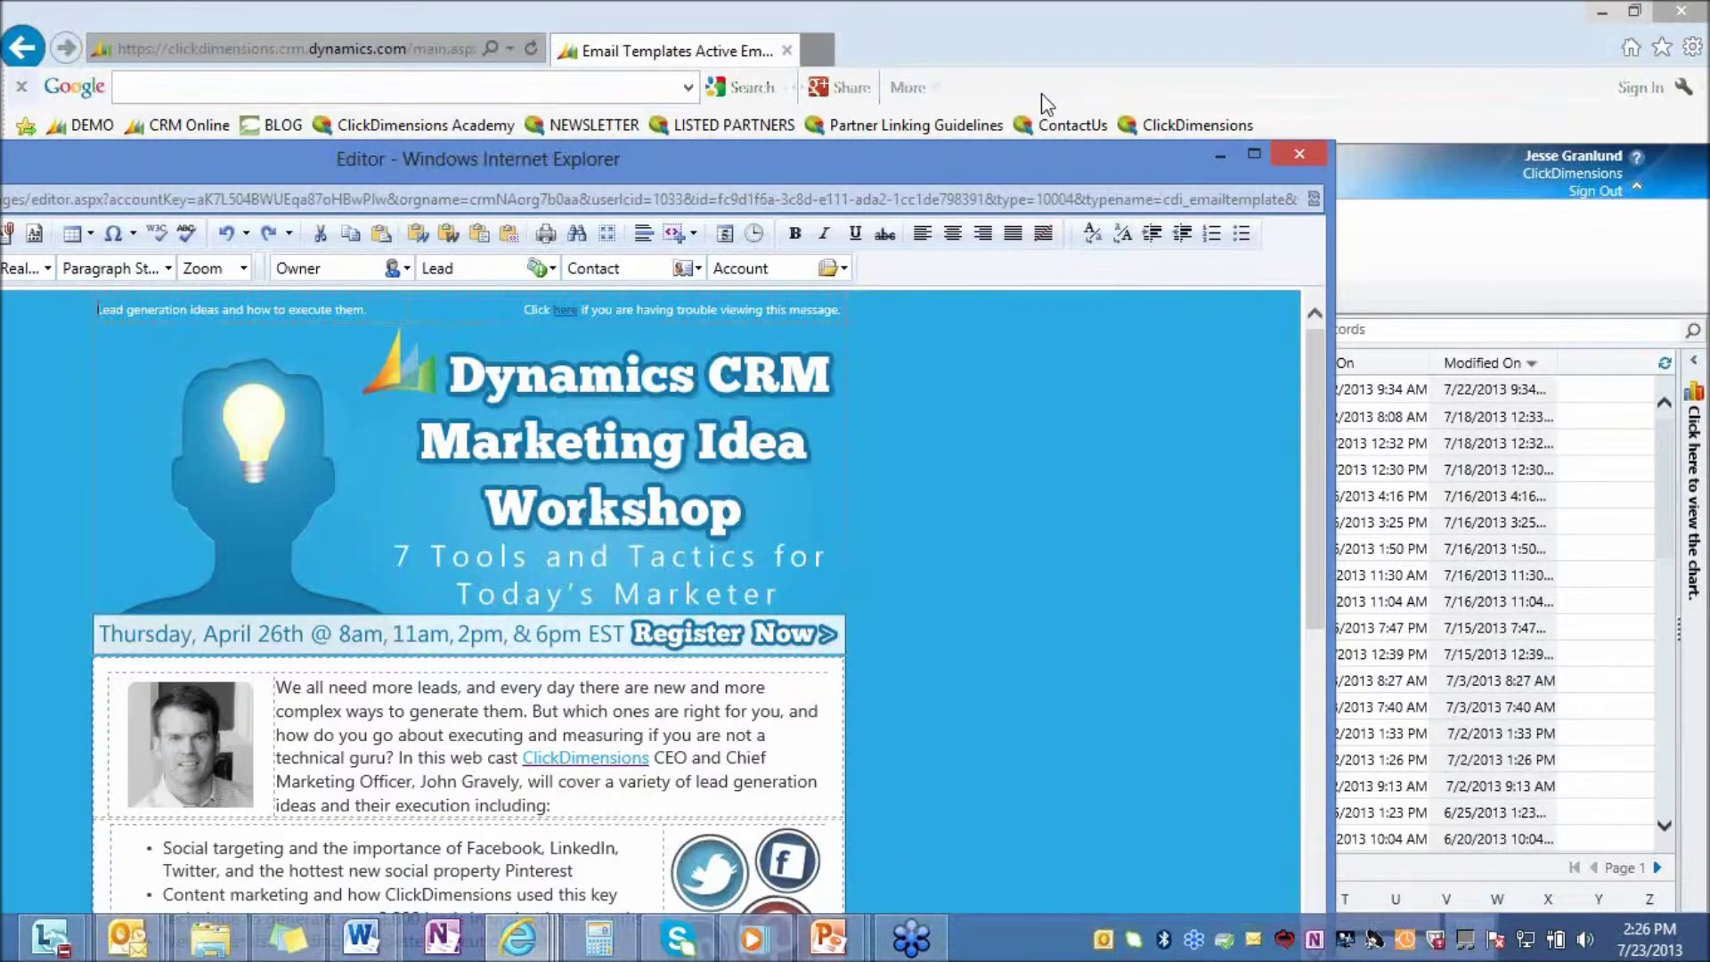
left_click(1254, 153)
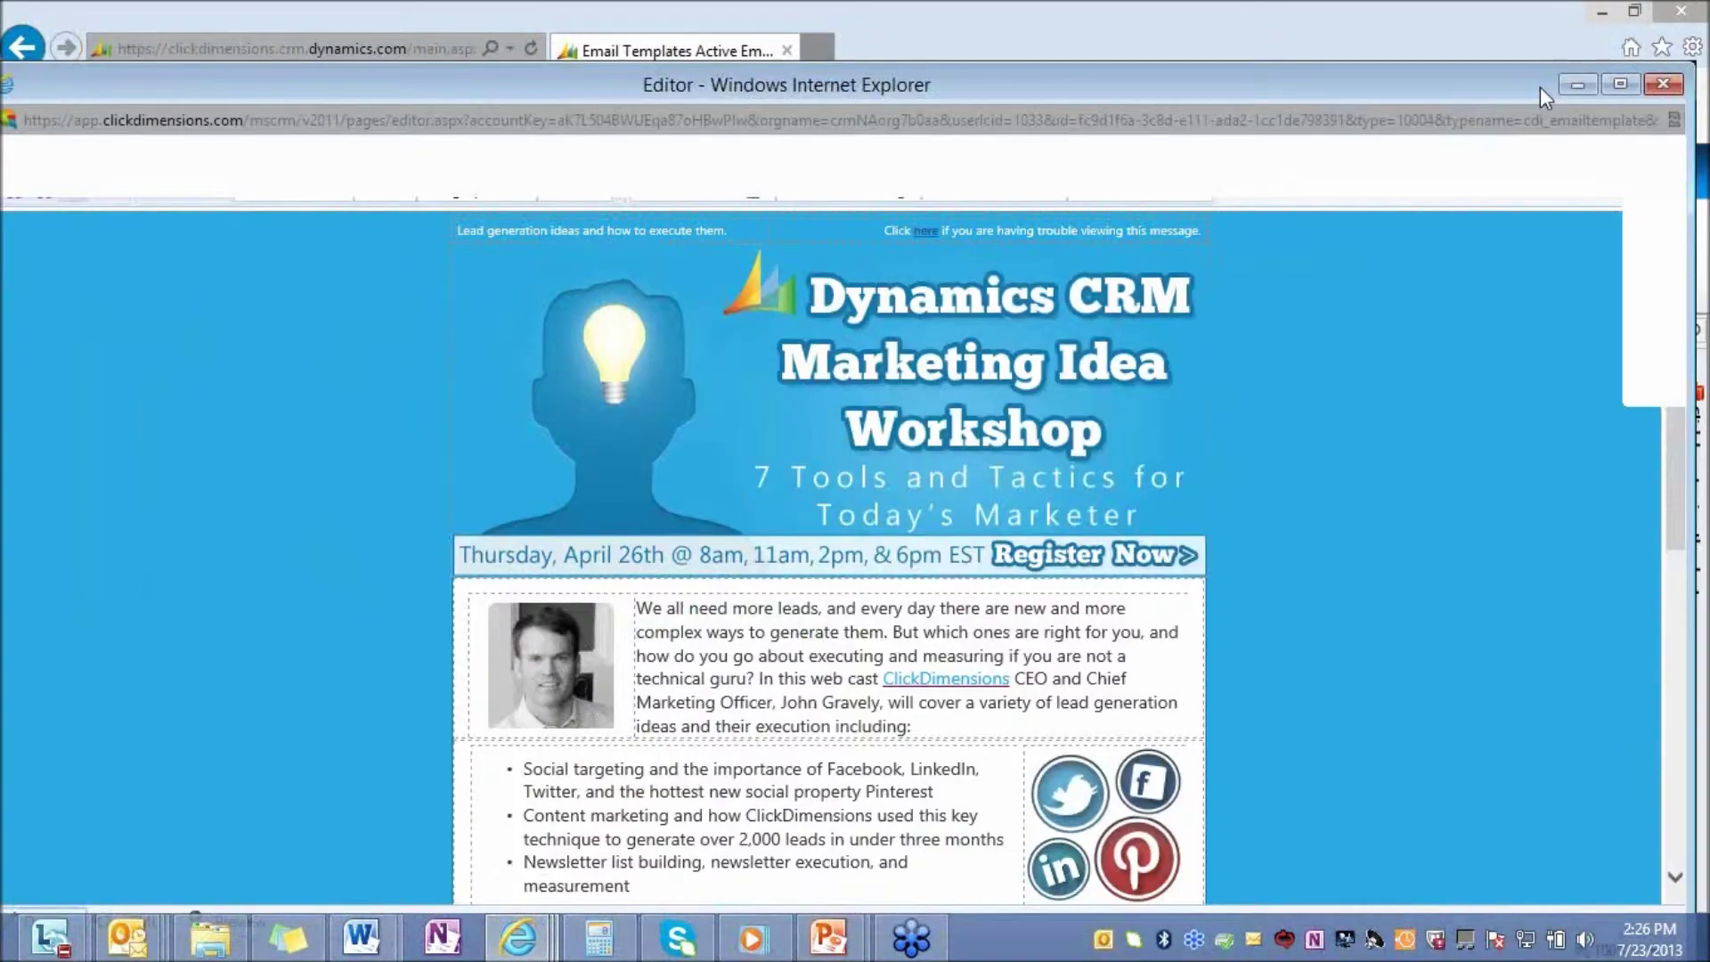
double_click(1541, 88)
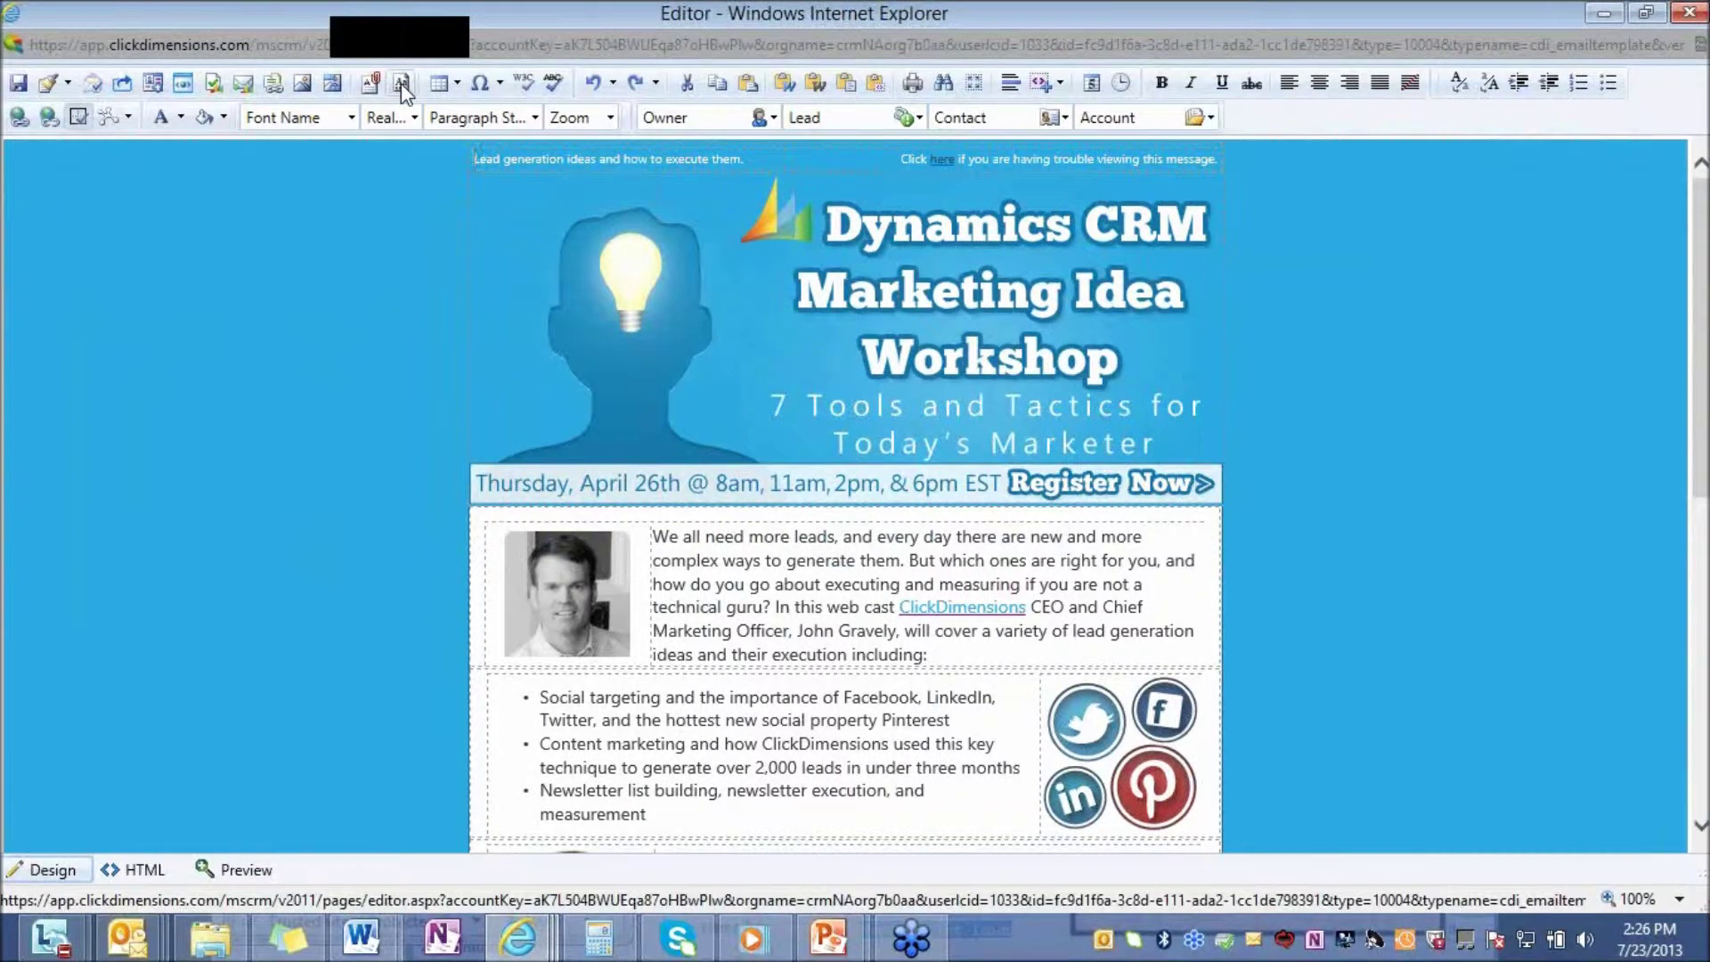
- Open the Layout Manager's saved layouts list and close it without inserting one
left_click(402, 85)
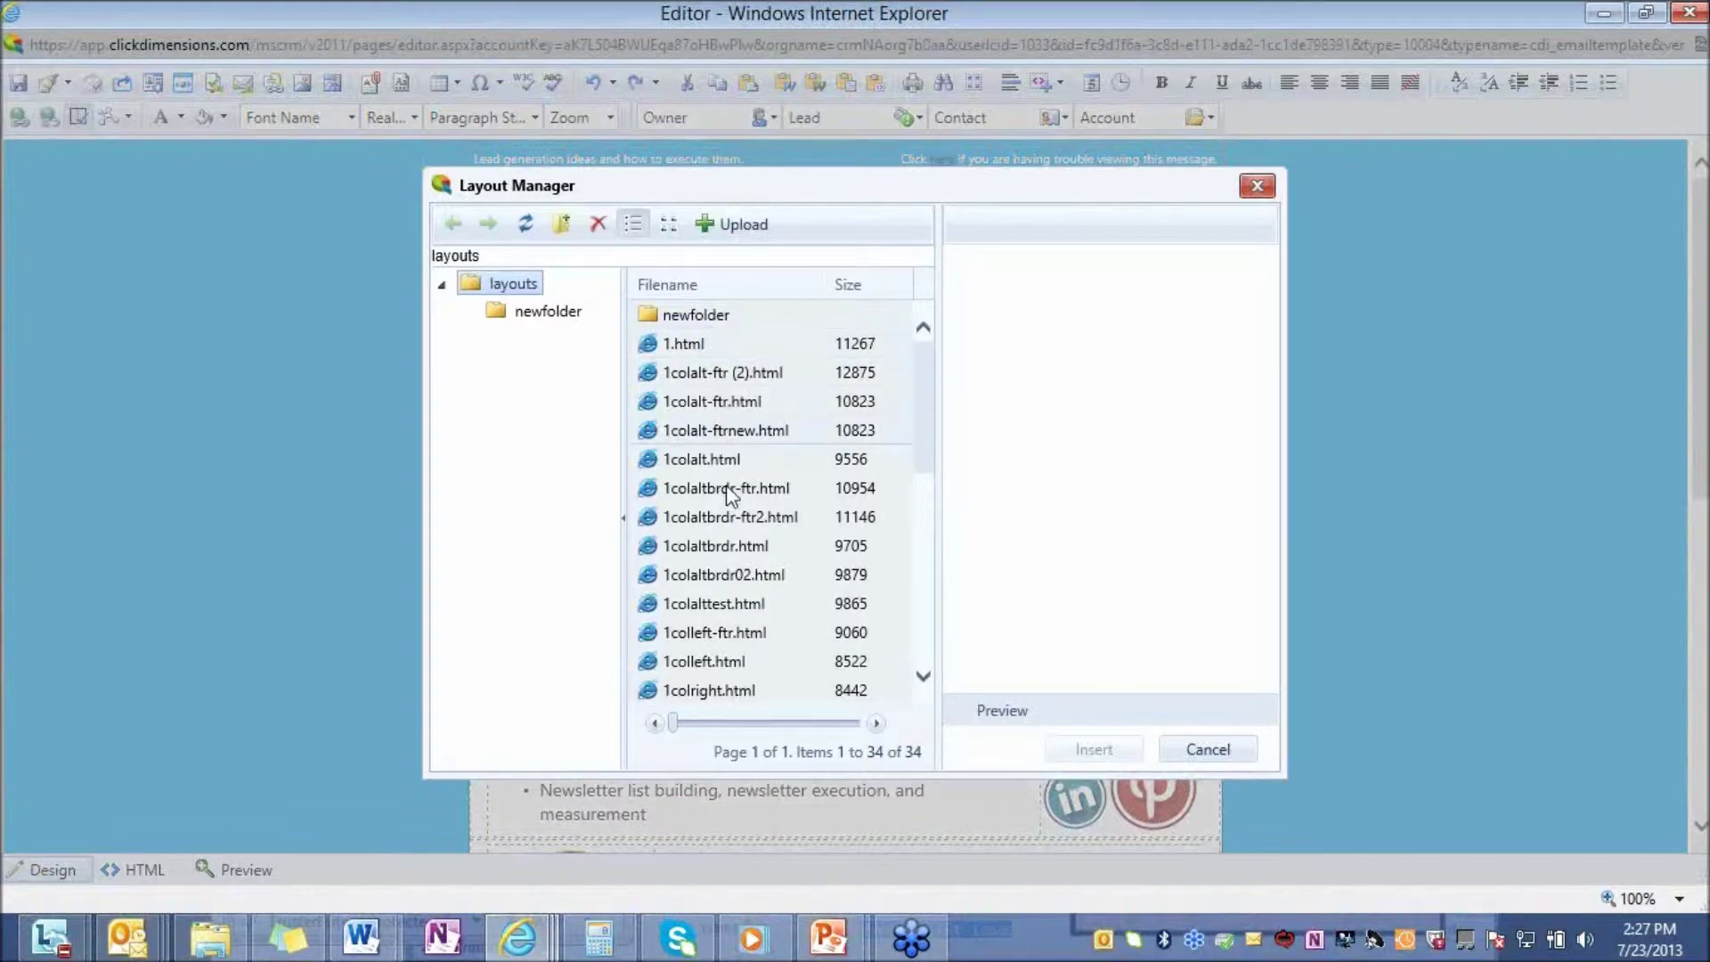
left_click(1263, 191)
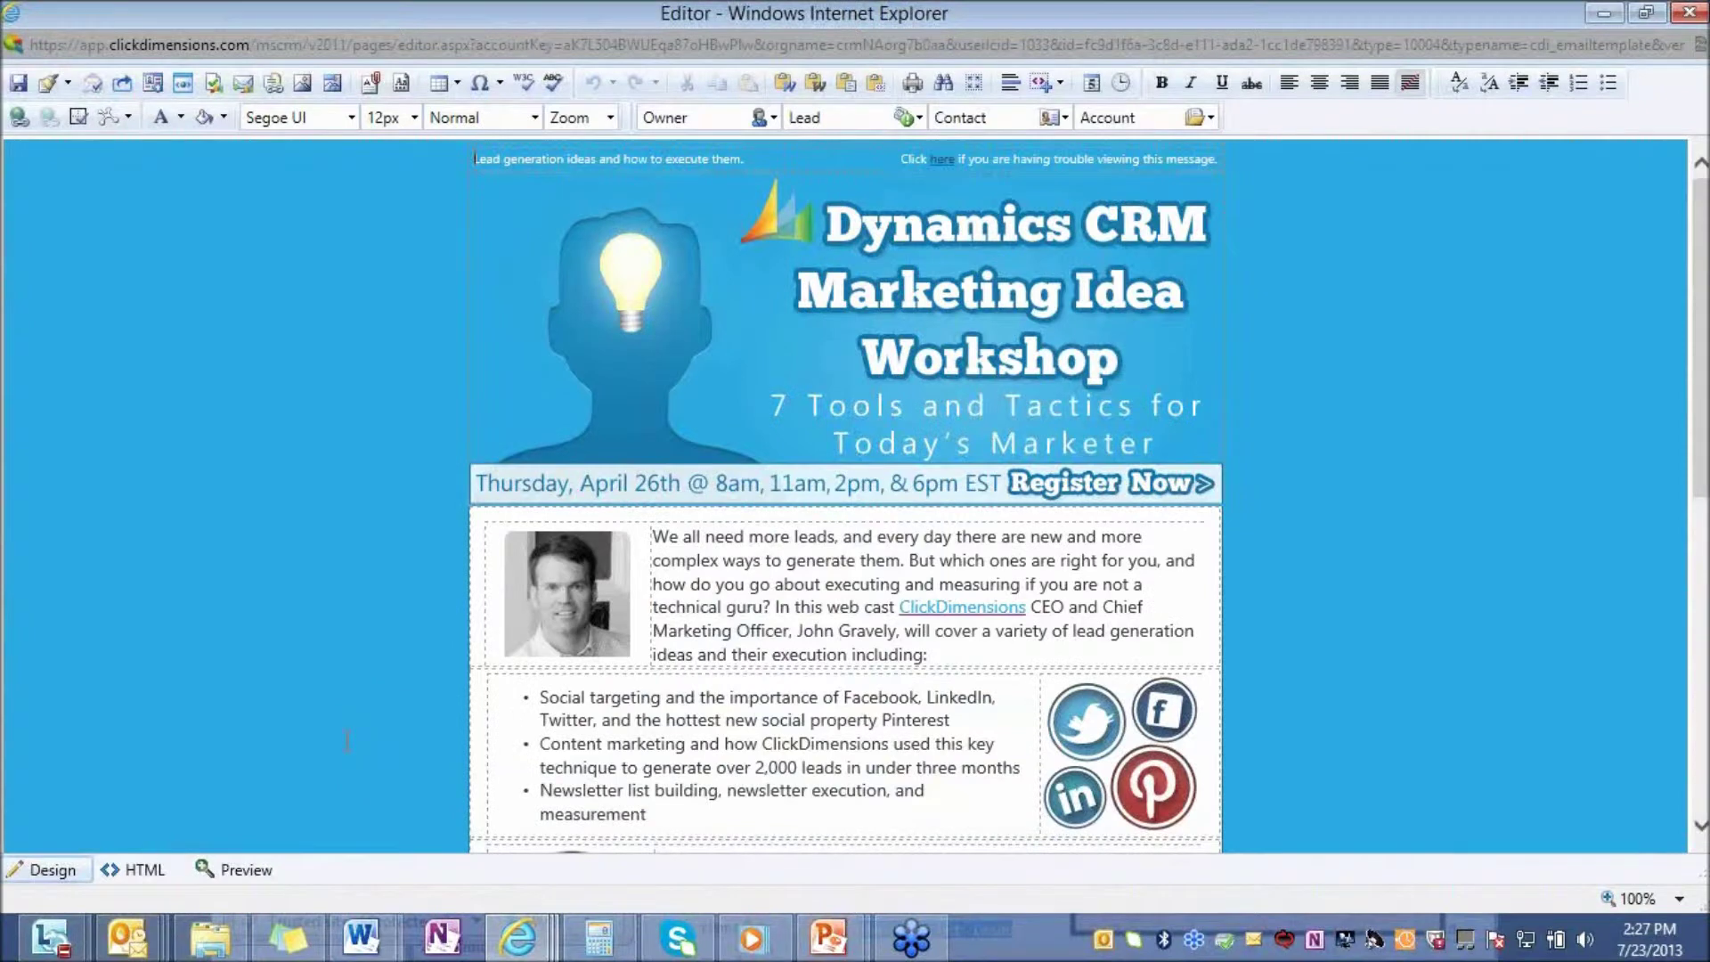
- View the email's HTML source, return to Design view, and place the cursor before 'We'
left_click(140, 877)
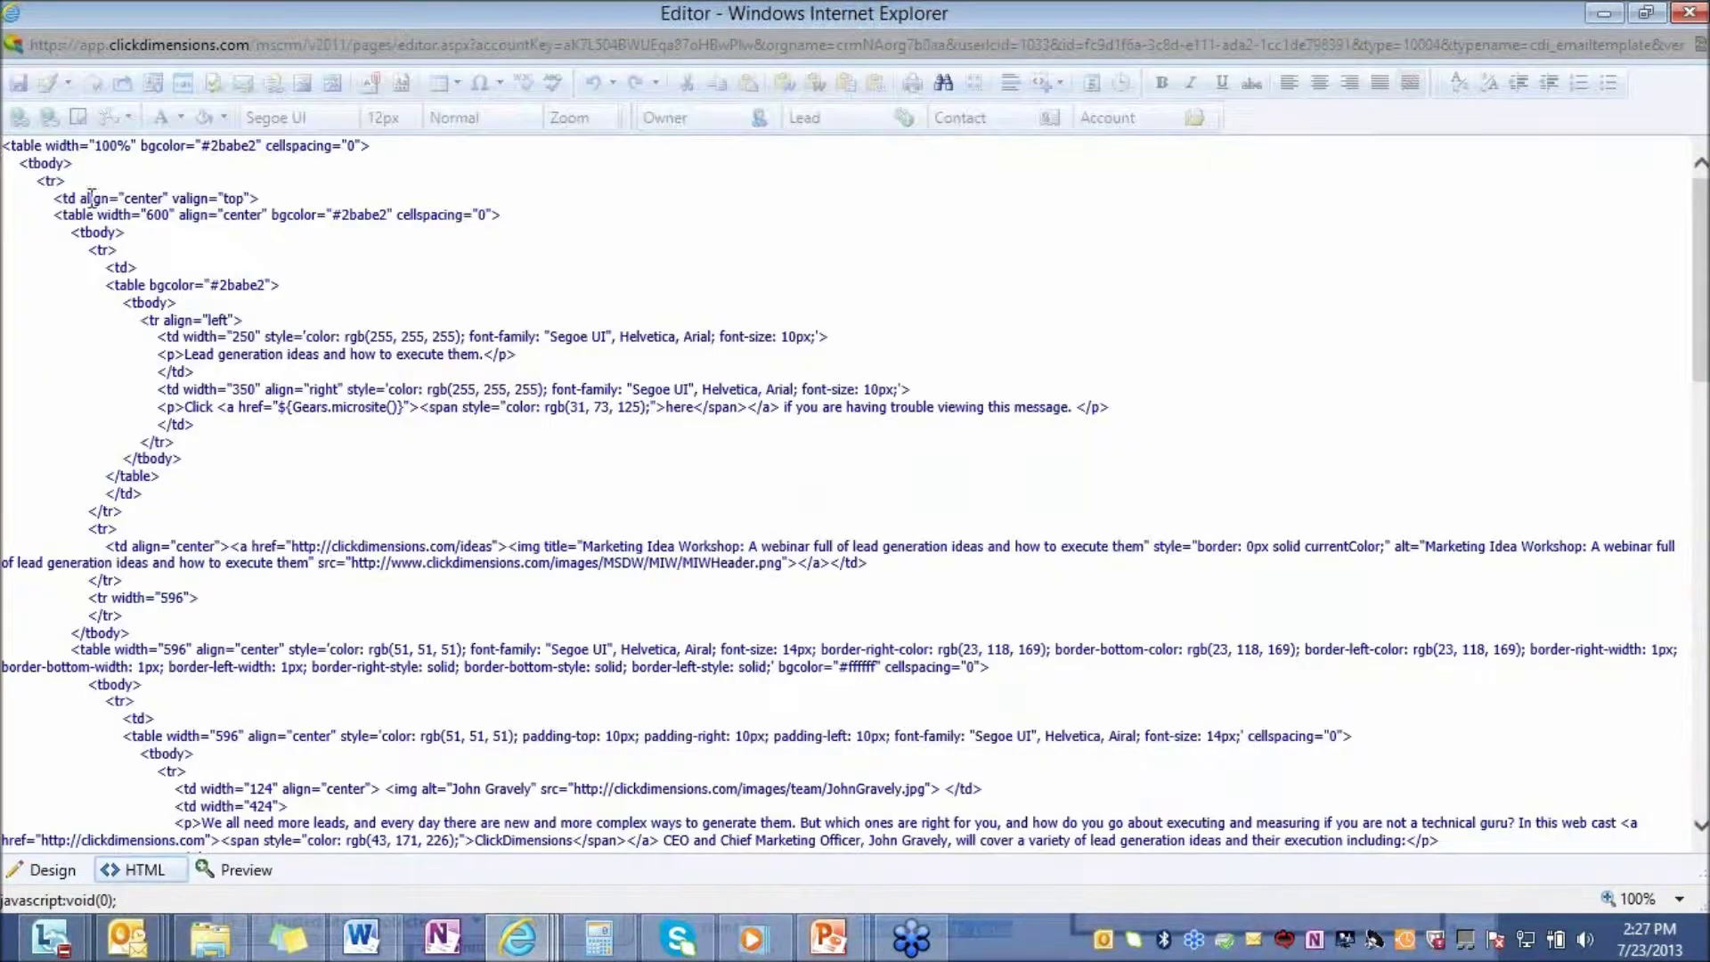
left_click(62, 880)
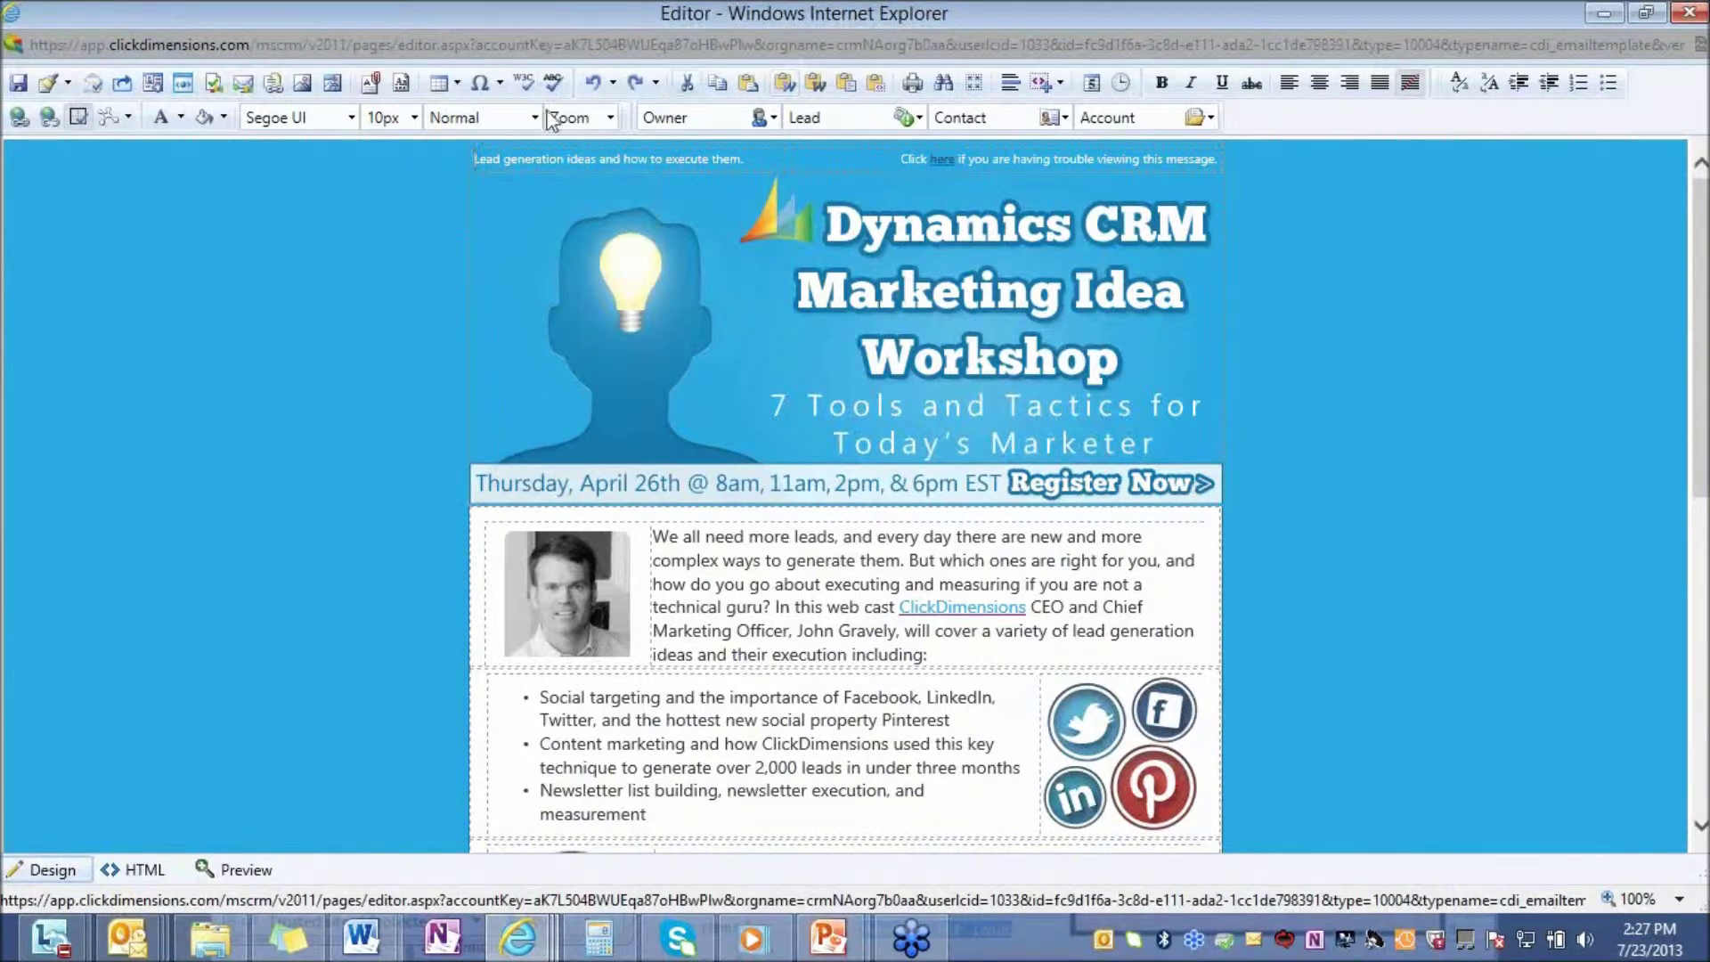
left_click(658, 540)
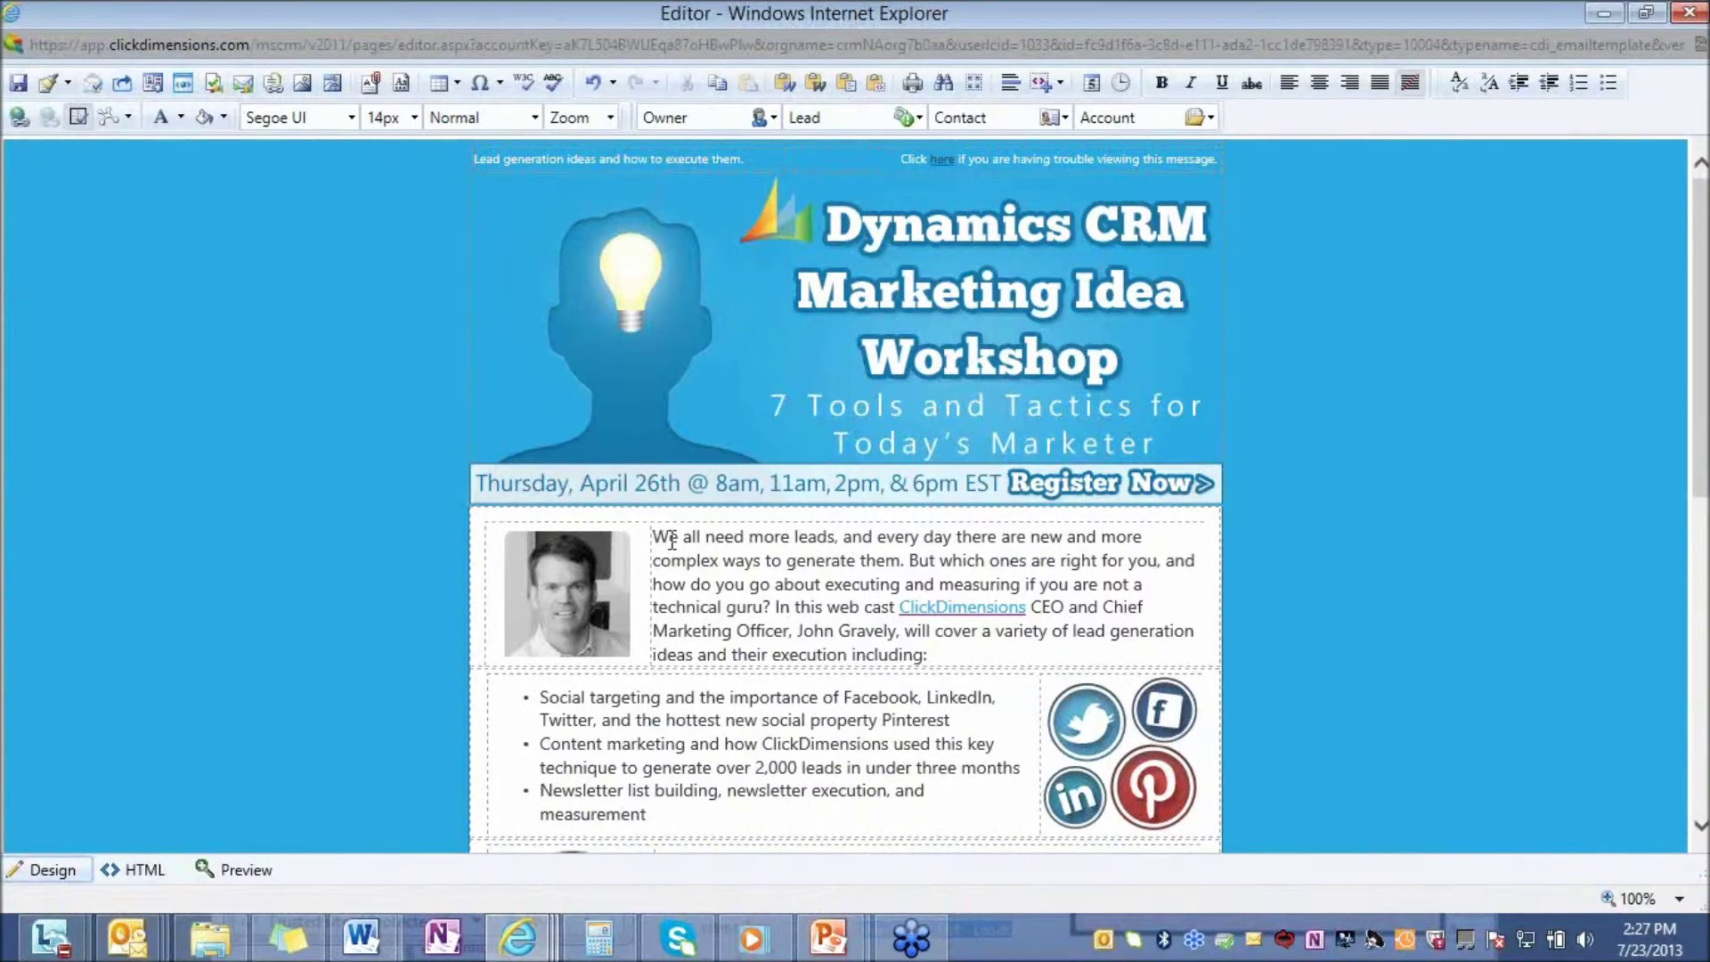
- Add a blank line above the body text and insert the Contact First Name merge field
key("Return")
key("Return")
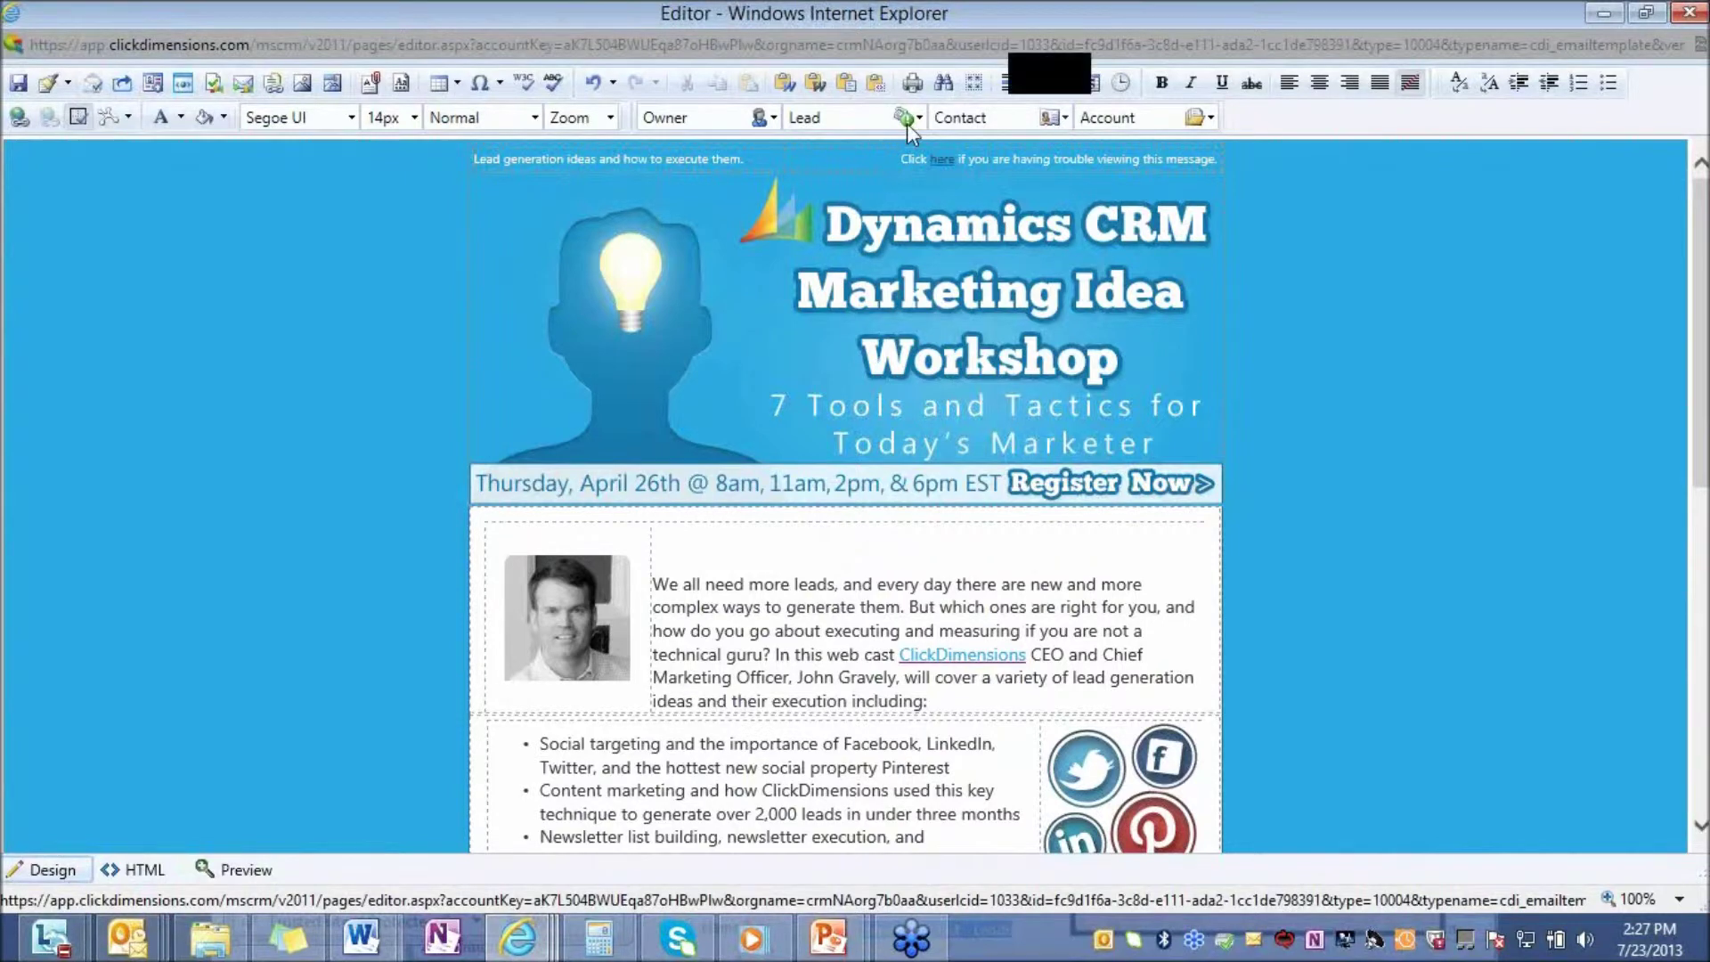
left_click(1053, 119)
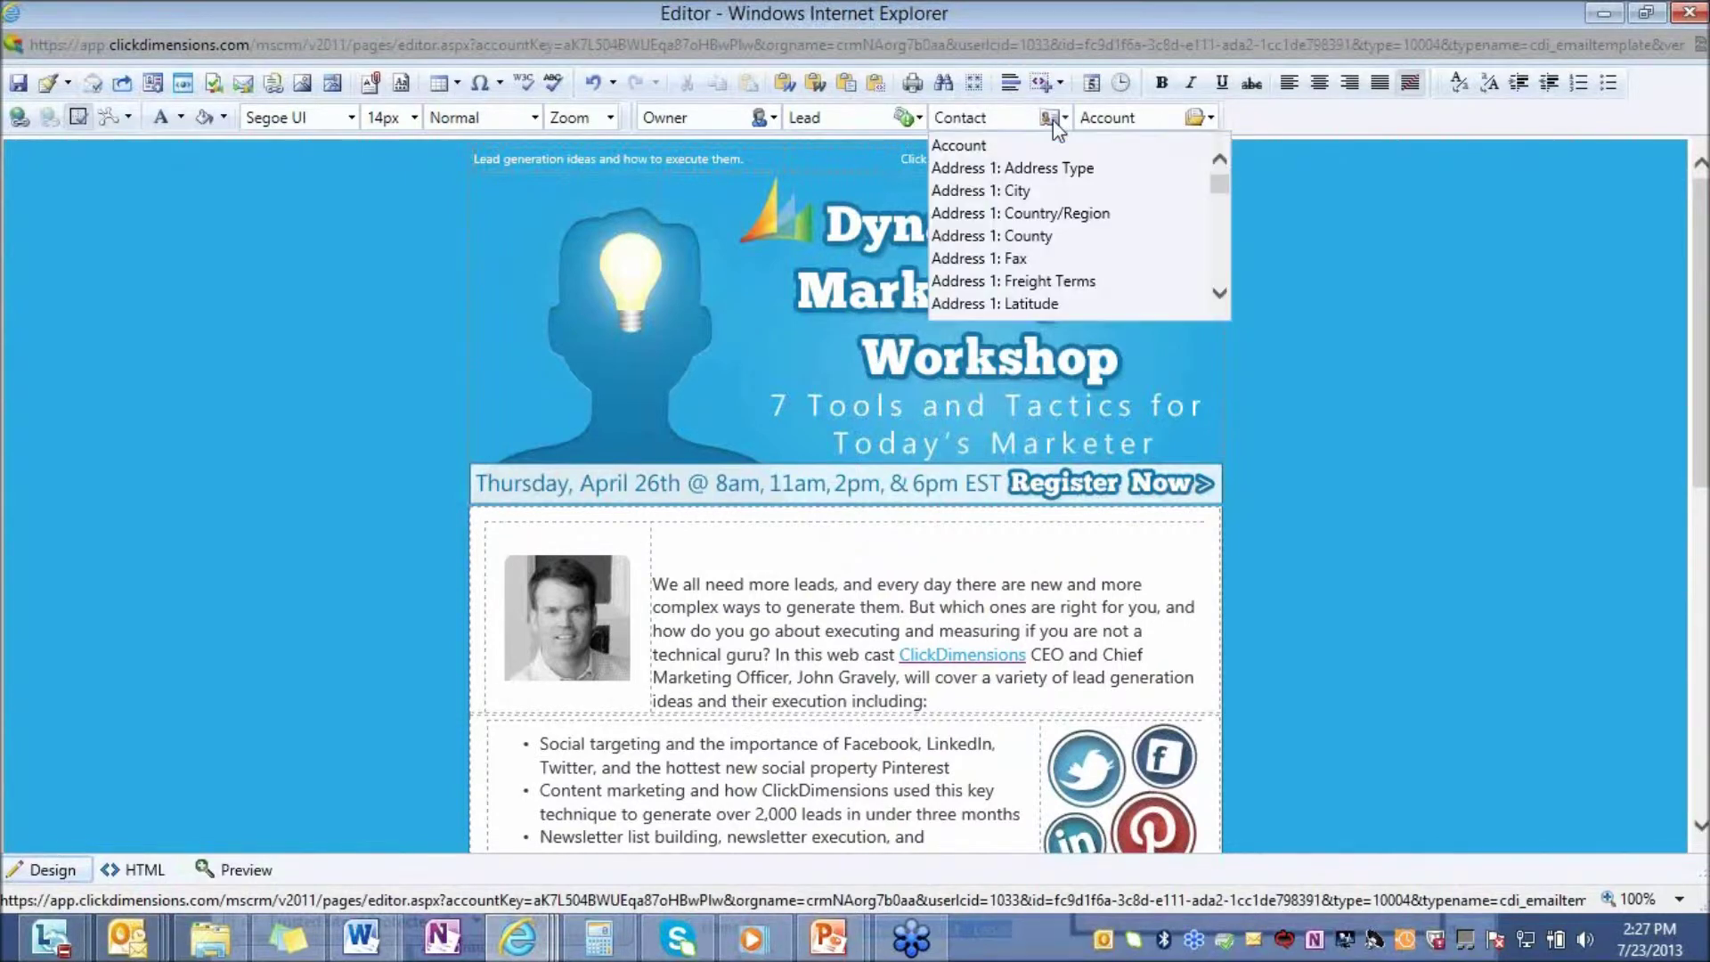
left_click(1220, 294)
left_click(1220, 294)
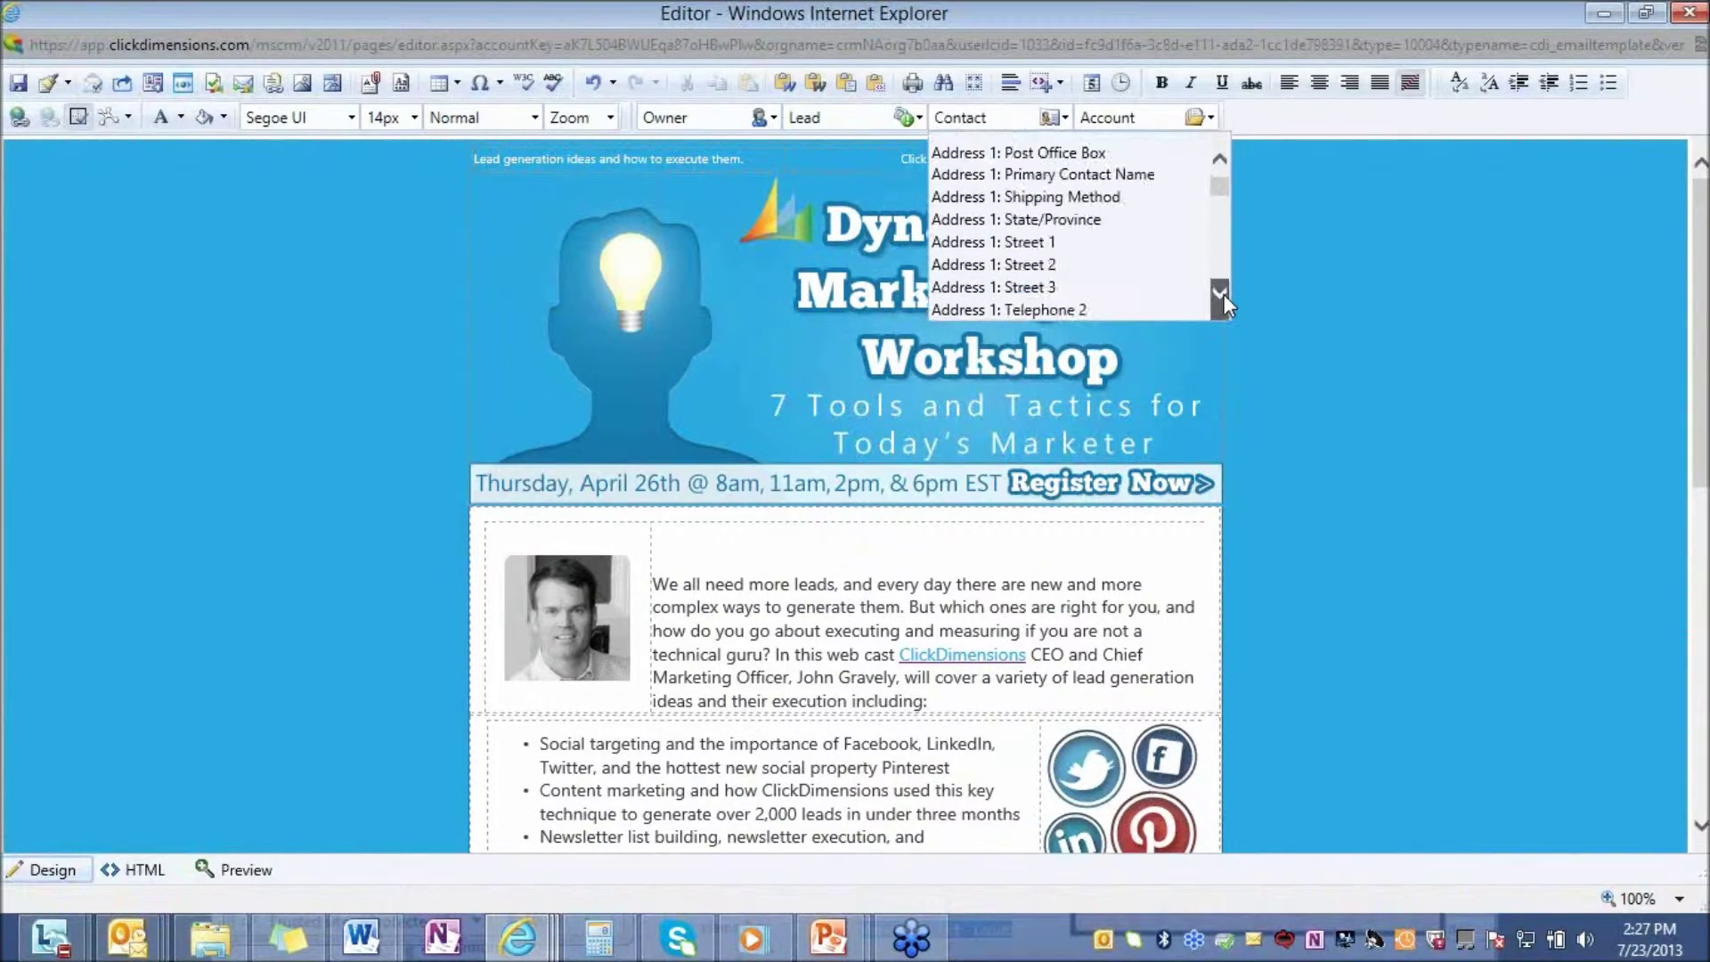
left_click(1222, 294)
left_click(1222, 294)
left_click(1222, 294)
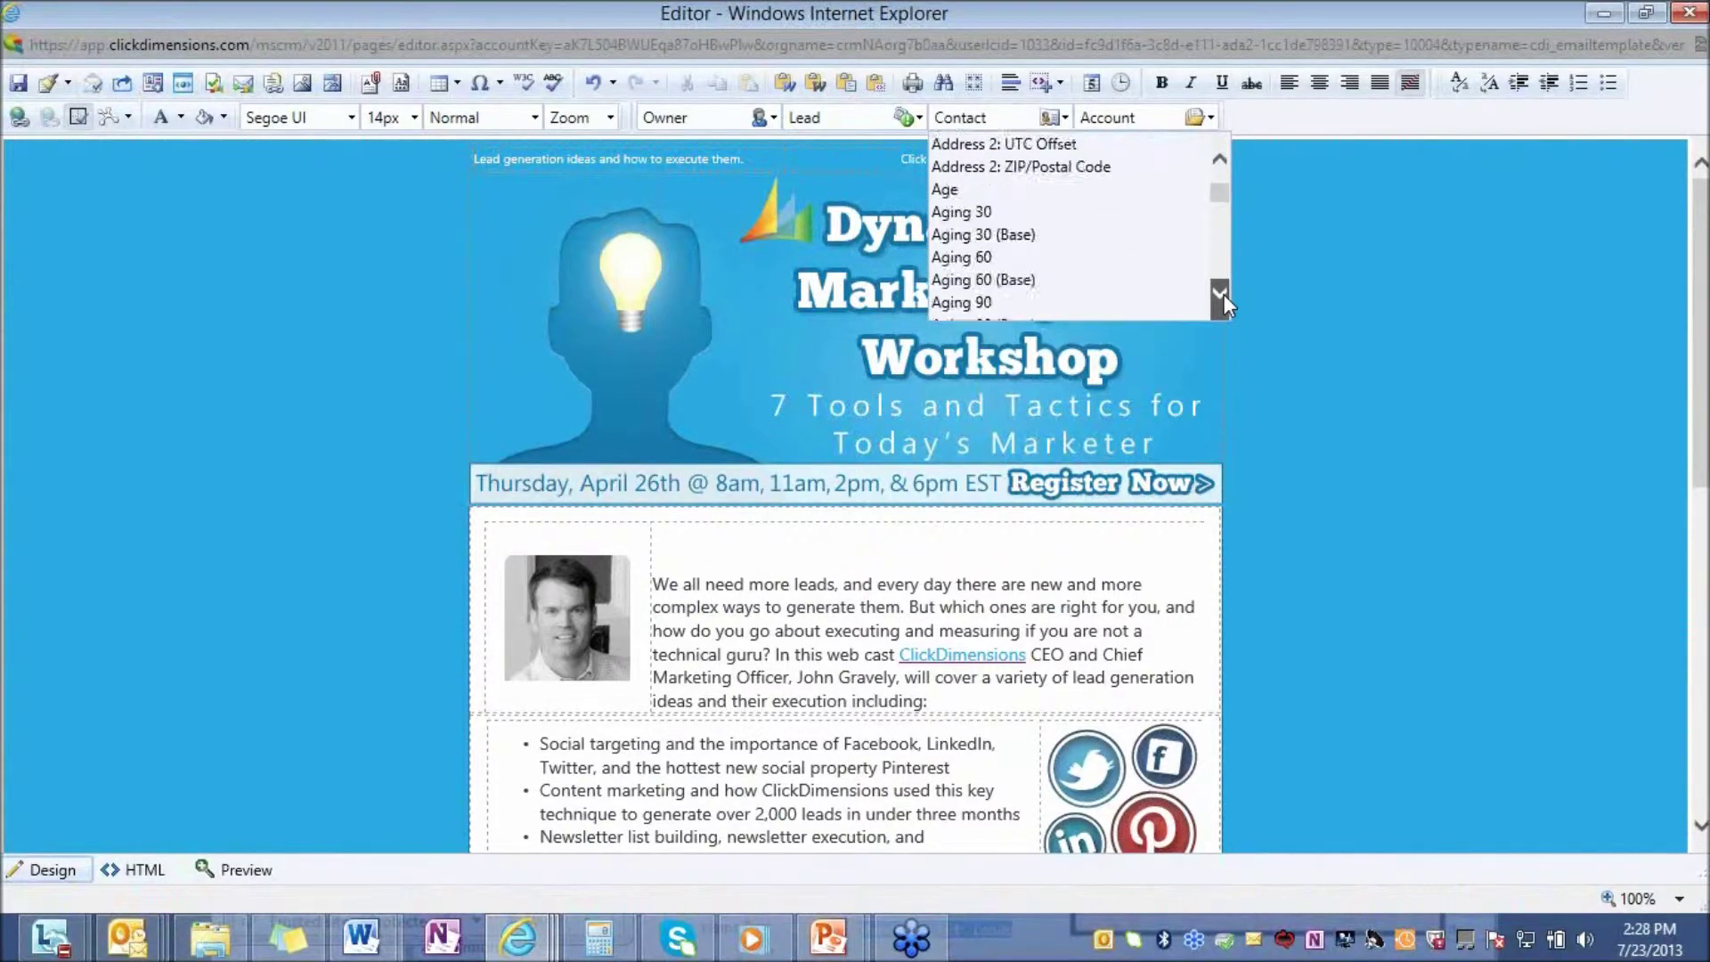
left_click(1220, 294)
left_click(1220, 294)
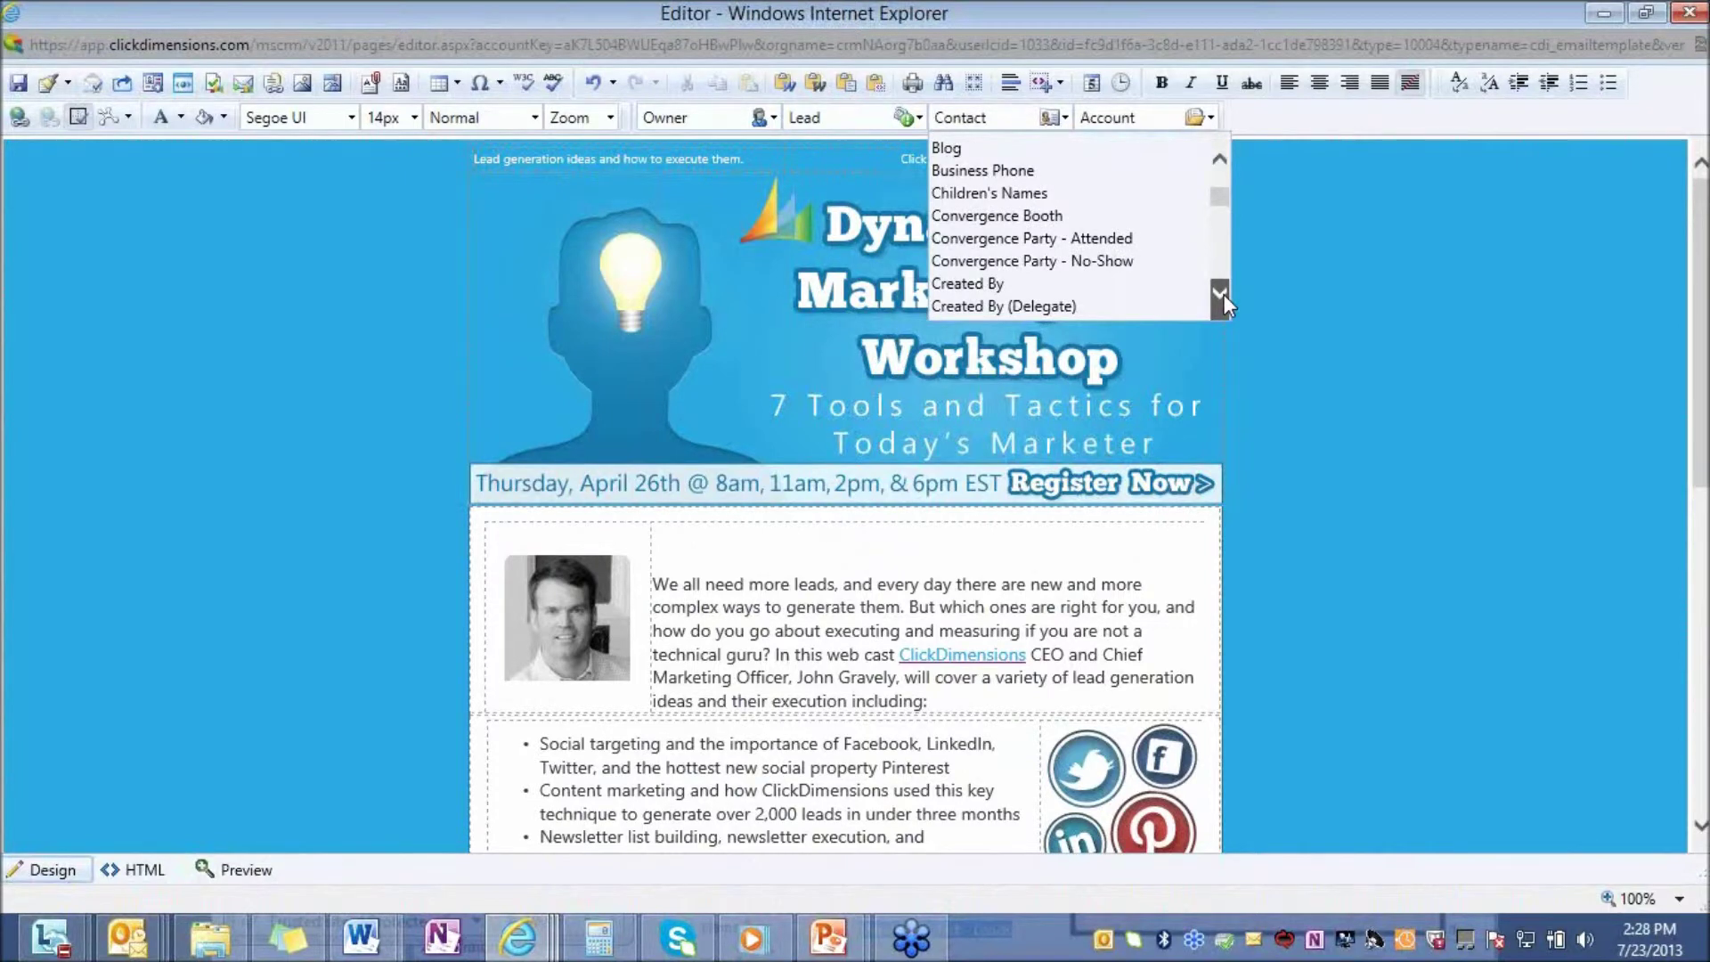
left_click(1220, 294)
left_click(1220, 294)
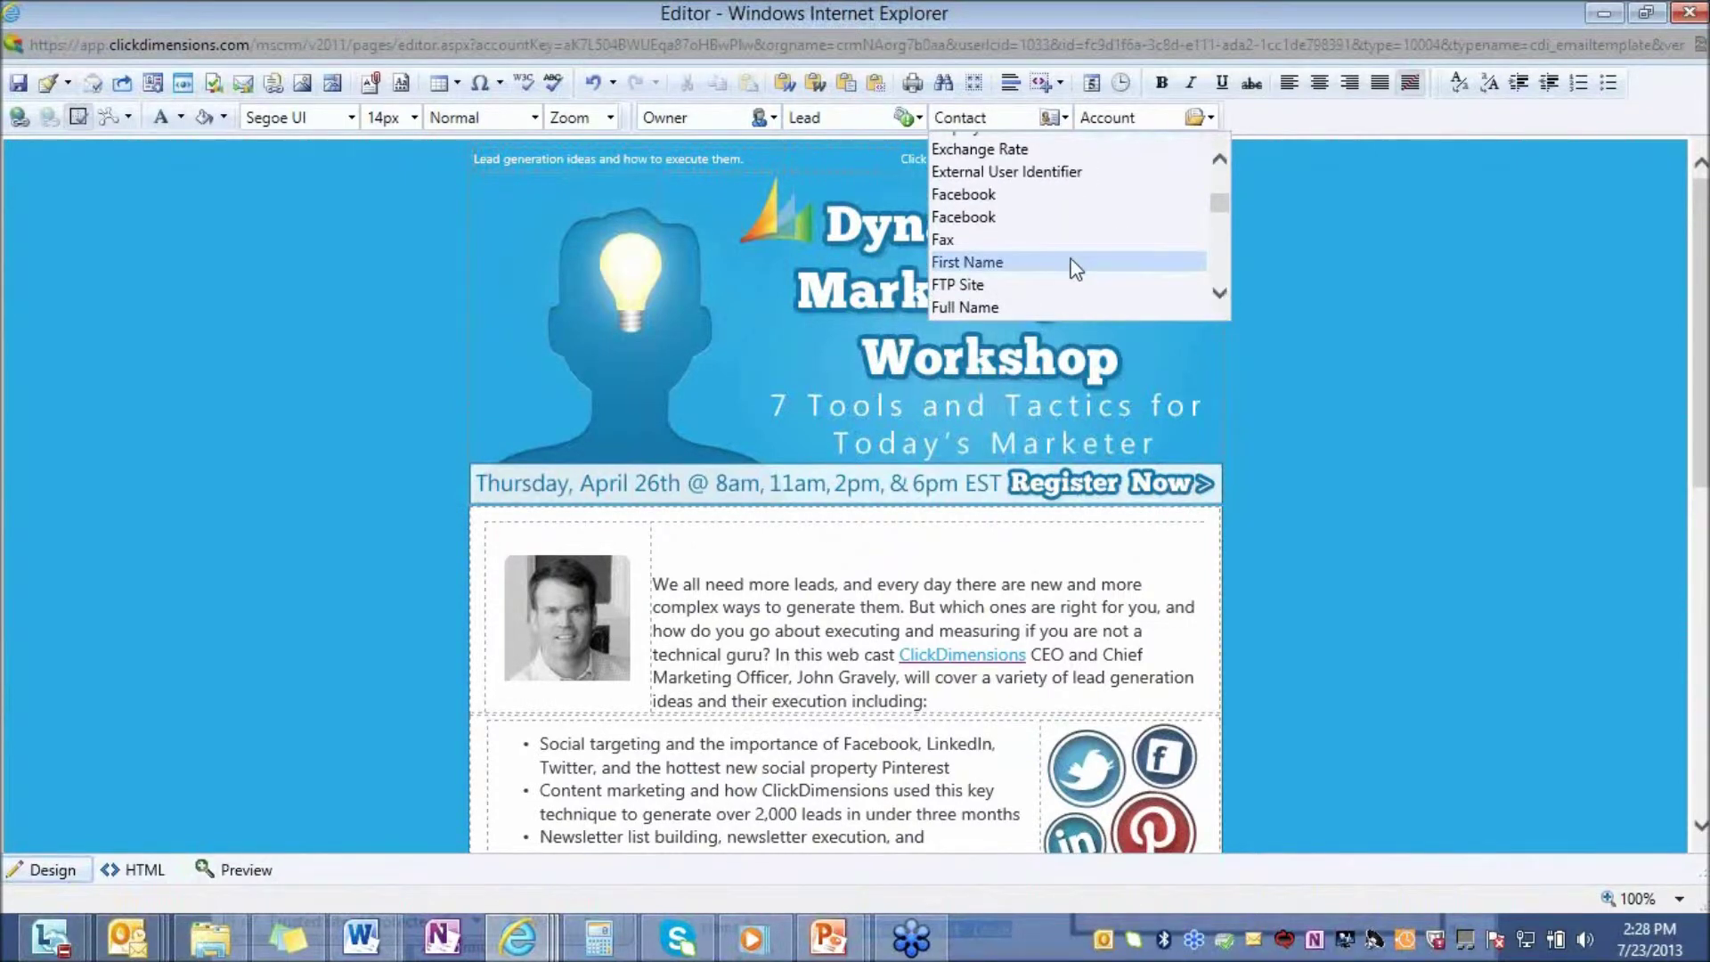
left_click(1074, 263)
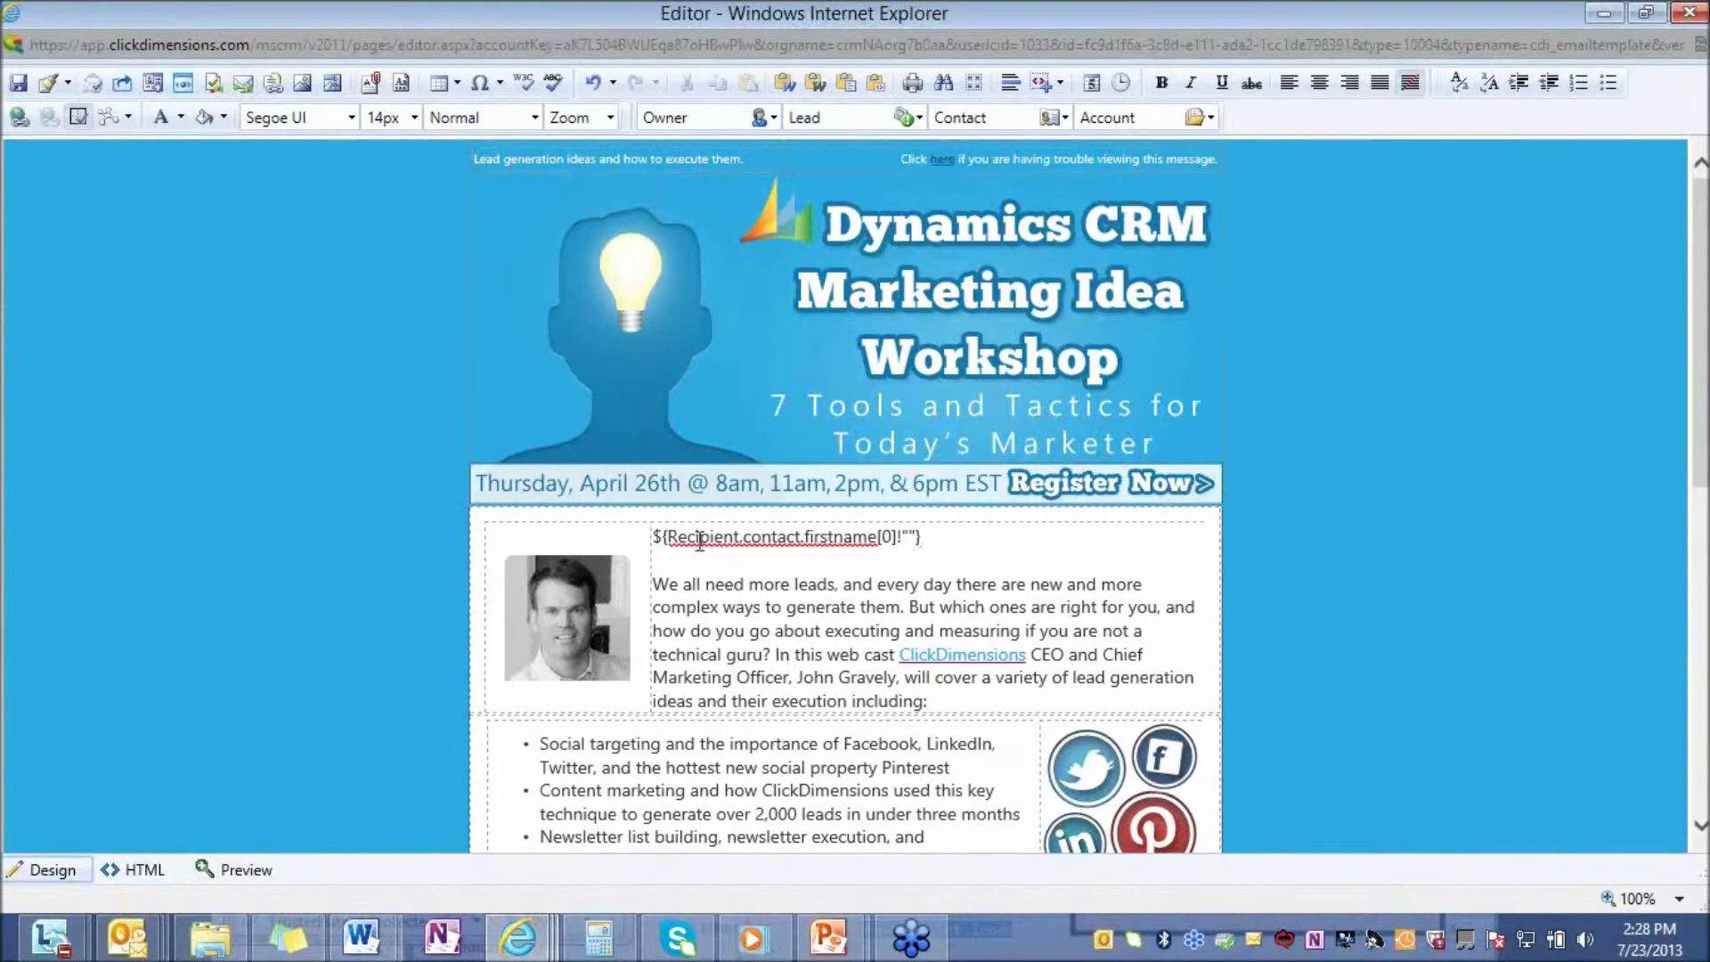
- Turn the line into the greeting 'Dear <First Name>,' with a trailing comma
left_click(655, 536)
type("Dear")
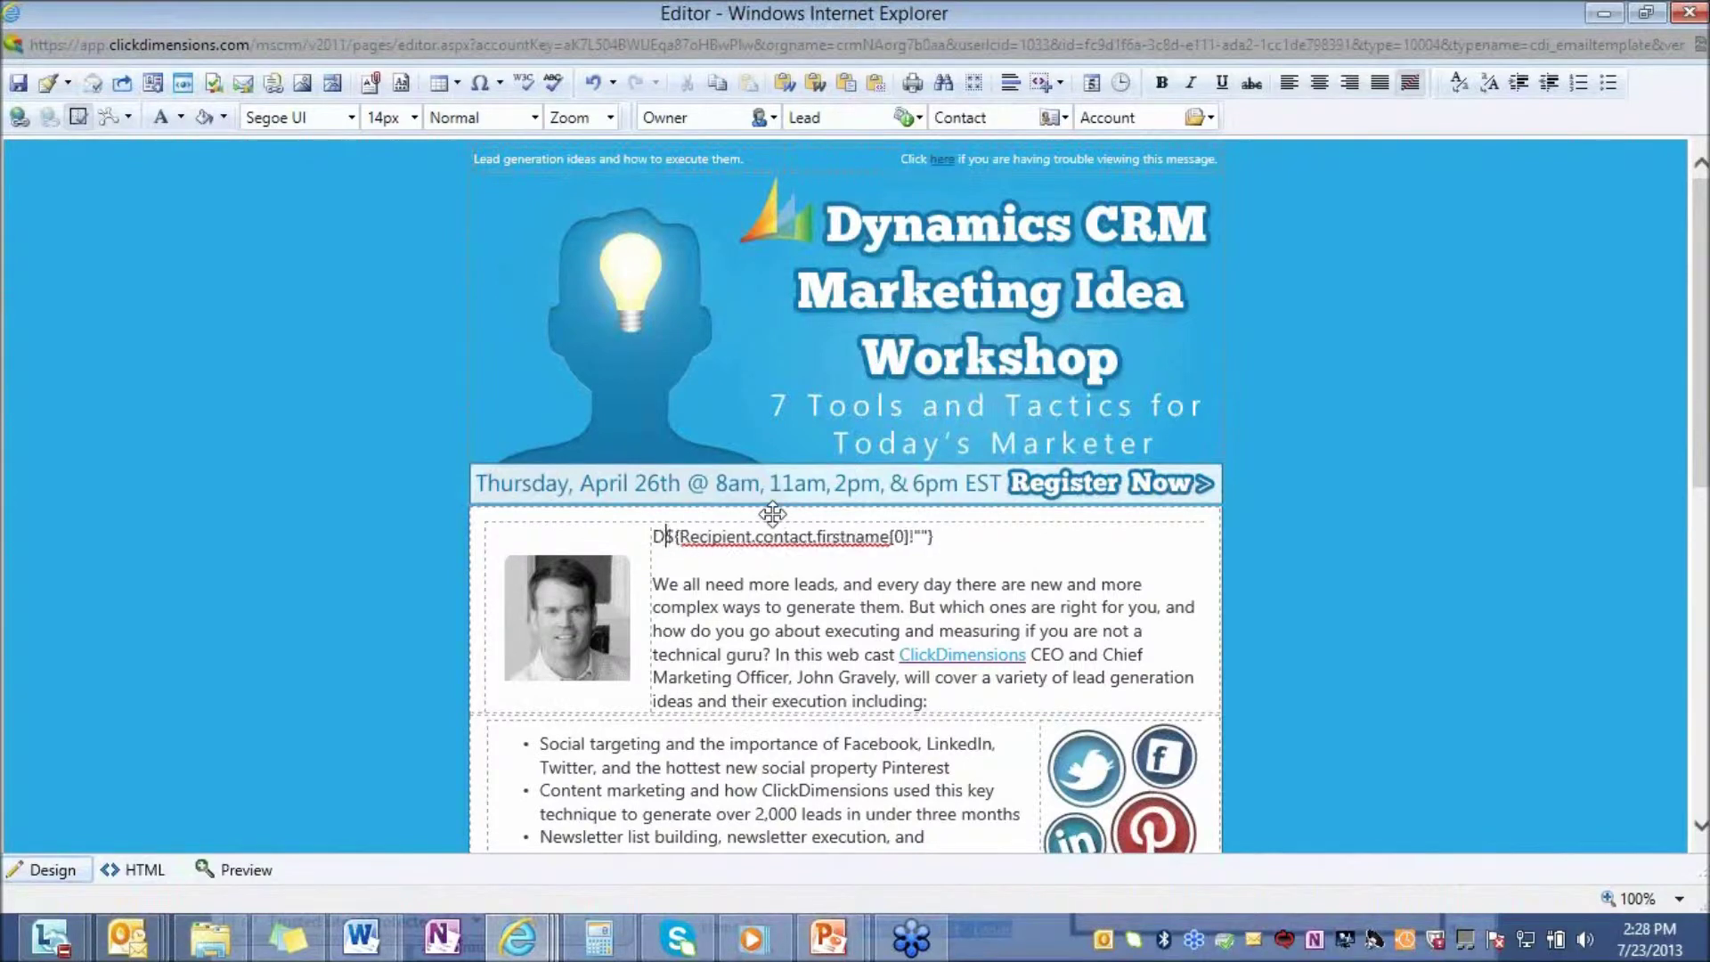
left_click(991, 529)
type(",")
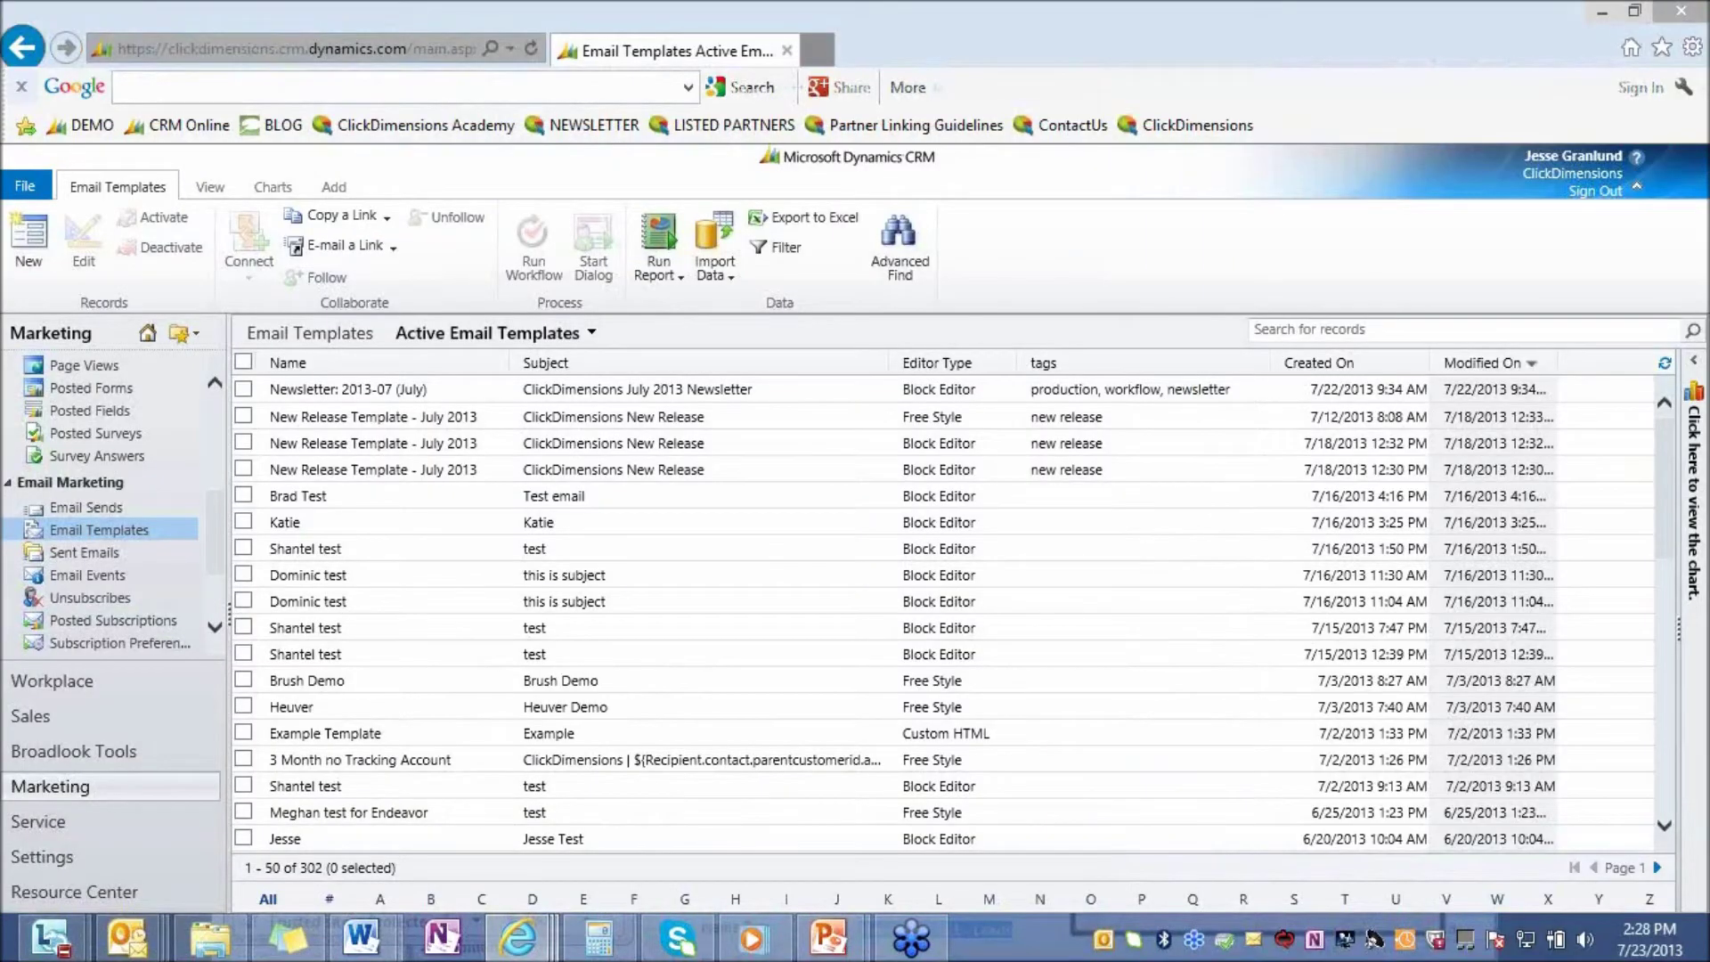
- Maximize the WPC Blockbuster Party HTML template, review its Content Links options, then close it
mouse_move(515, 951)
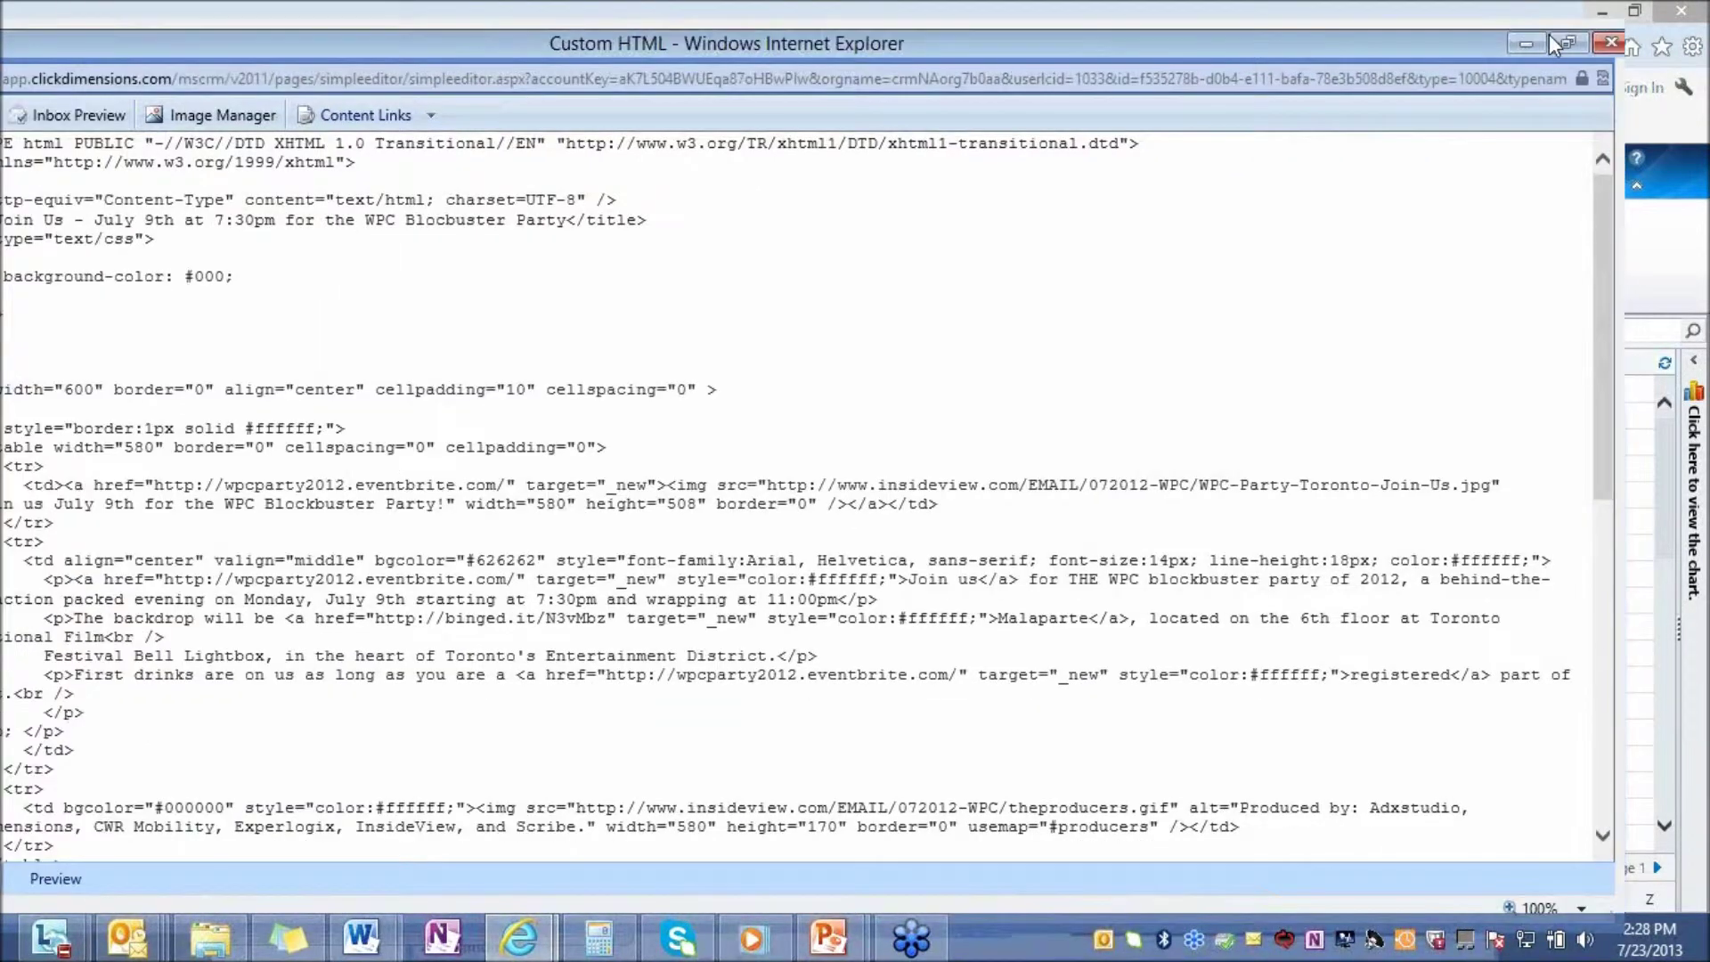
left_click(1551, 39)
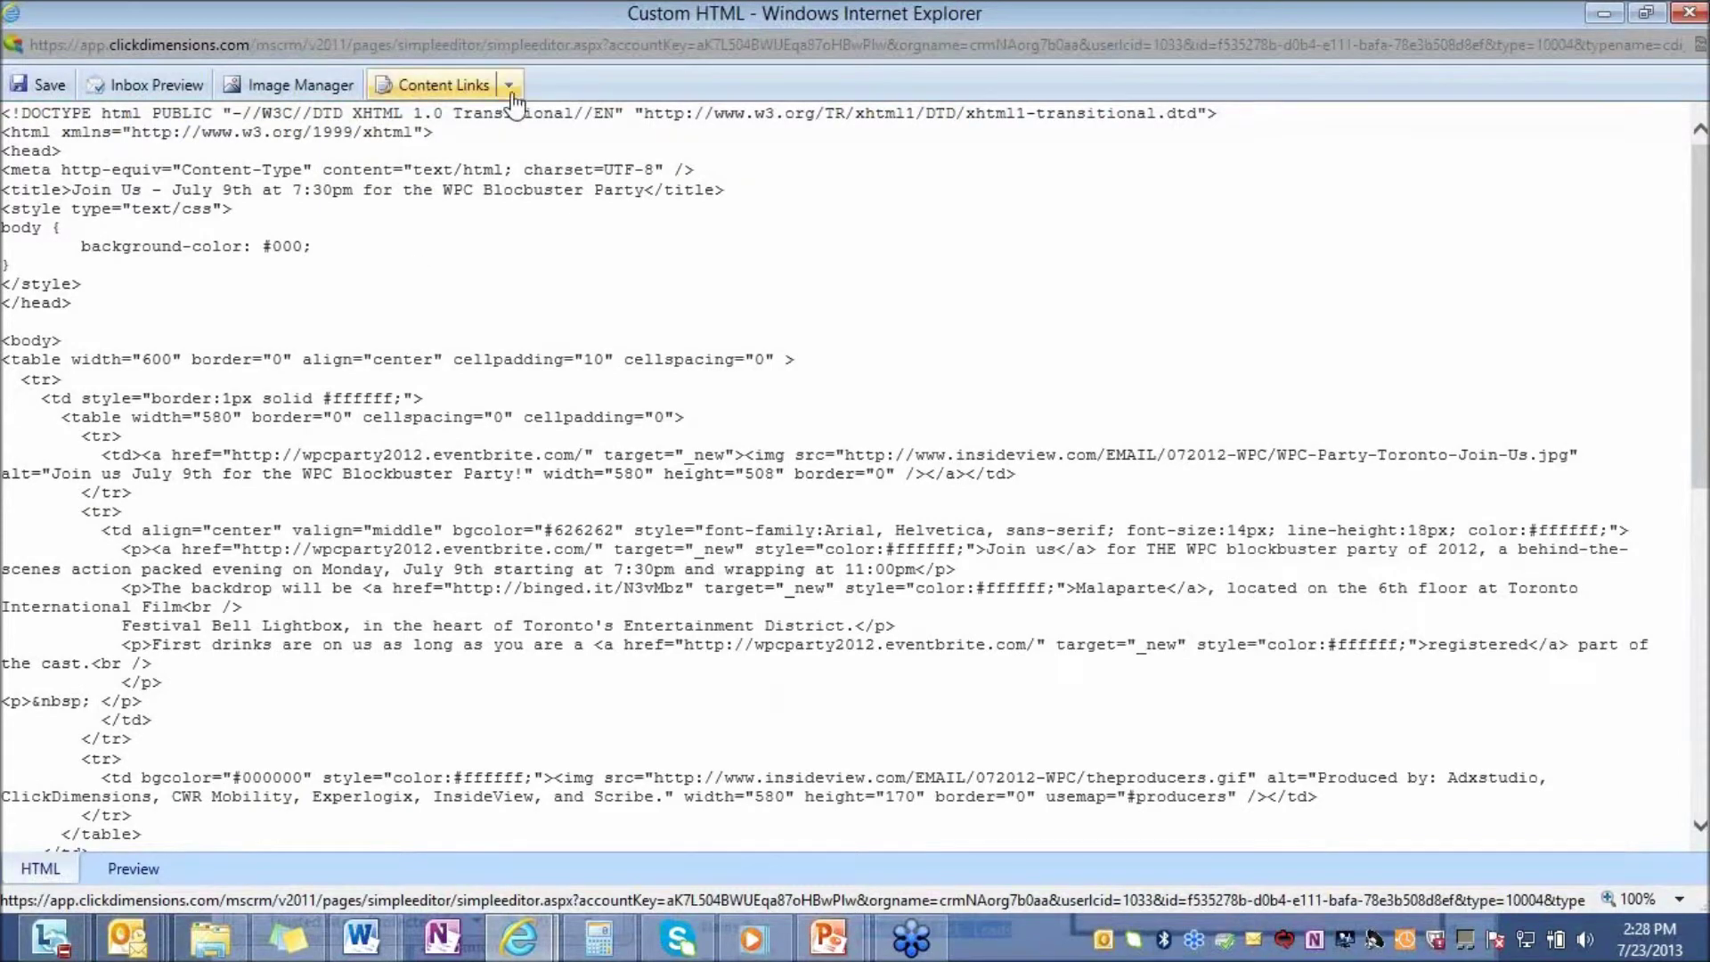
left_click(510, 85)
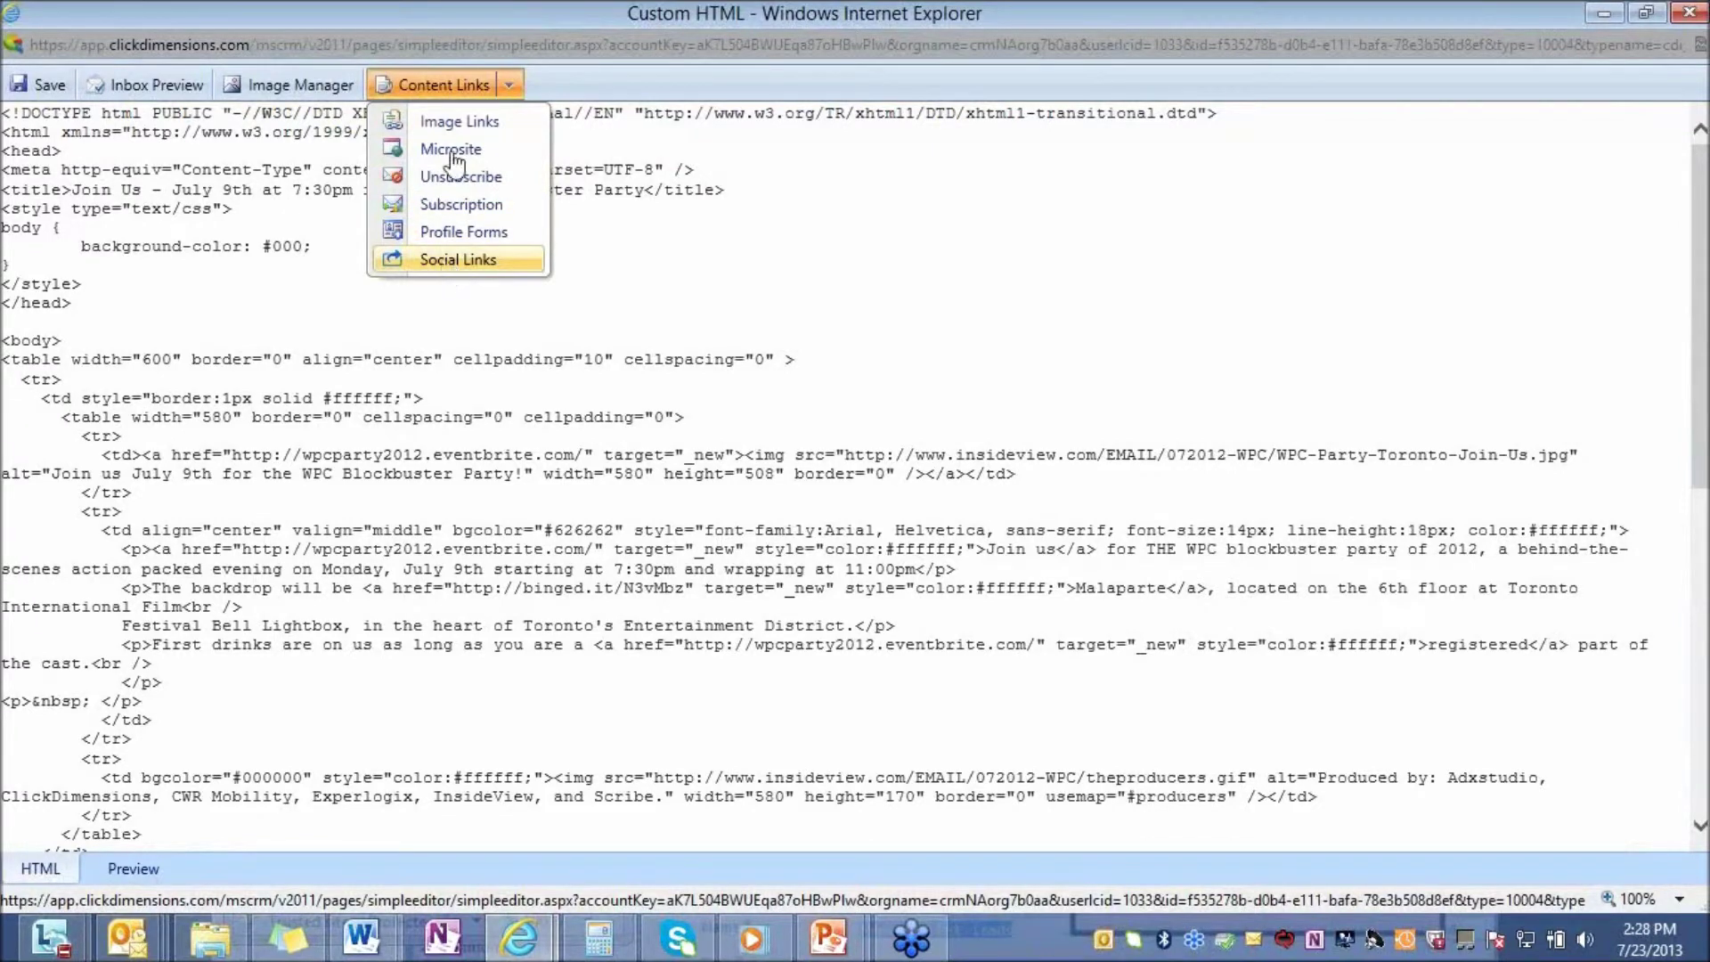
left_click(513, 87)
mouse_move(1686, 22)
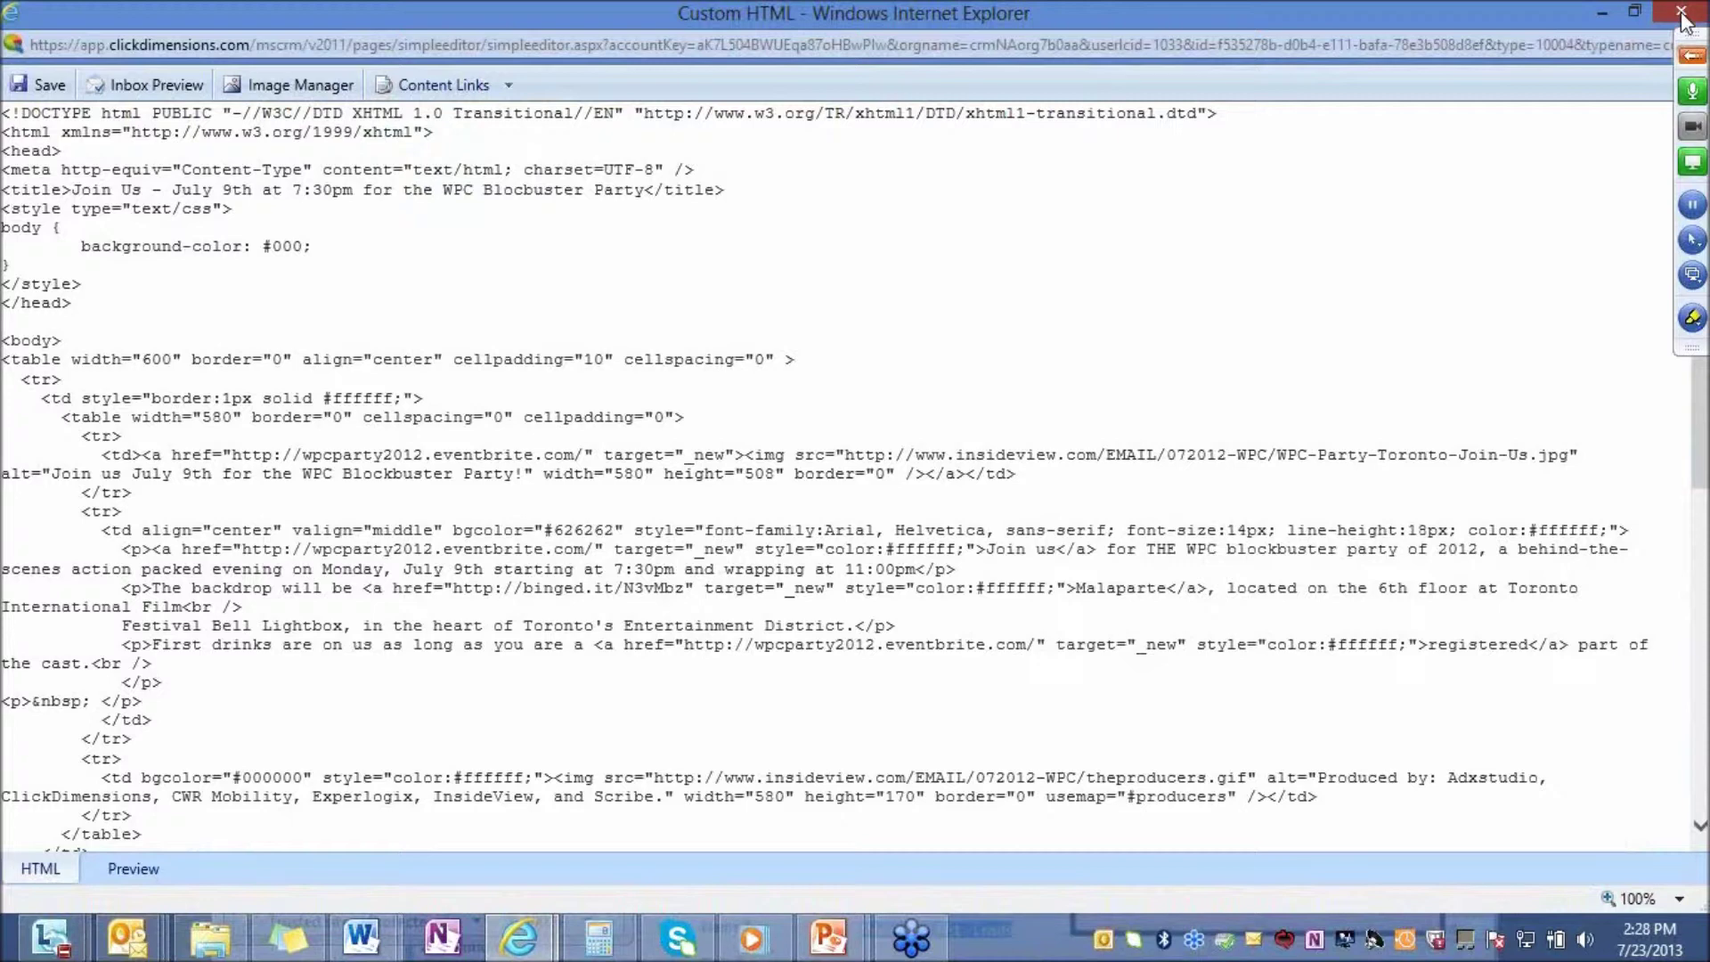
left_click(1684, 17)
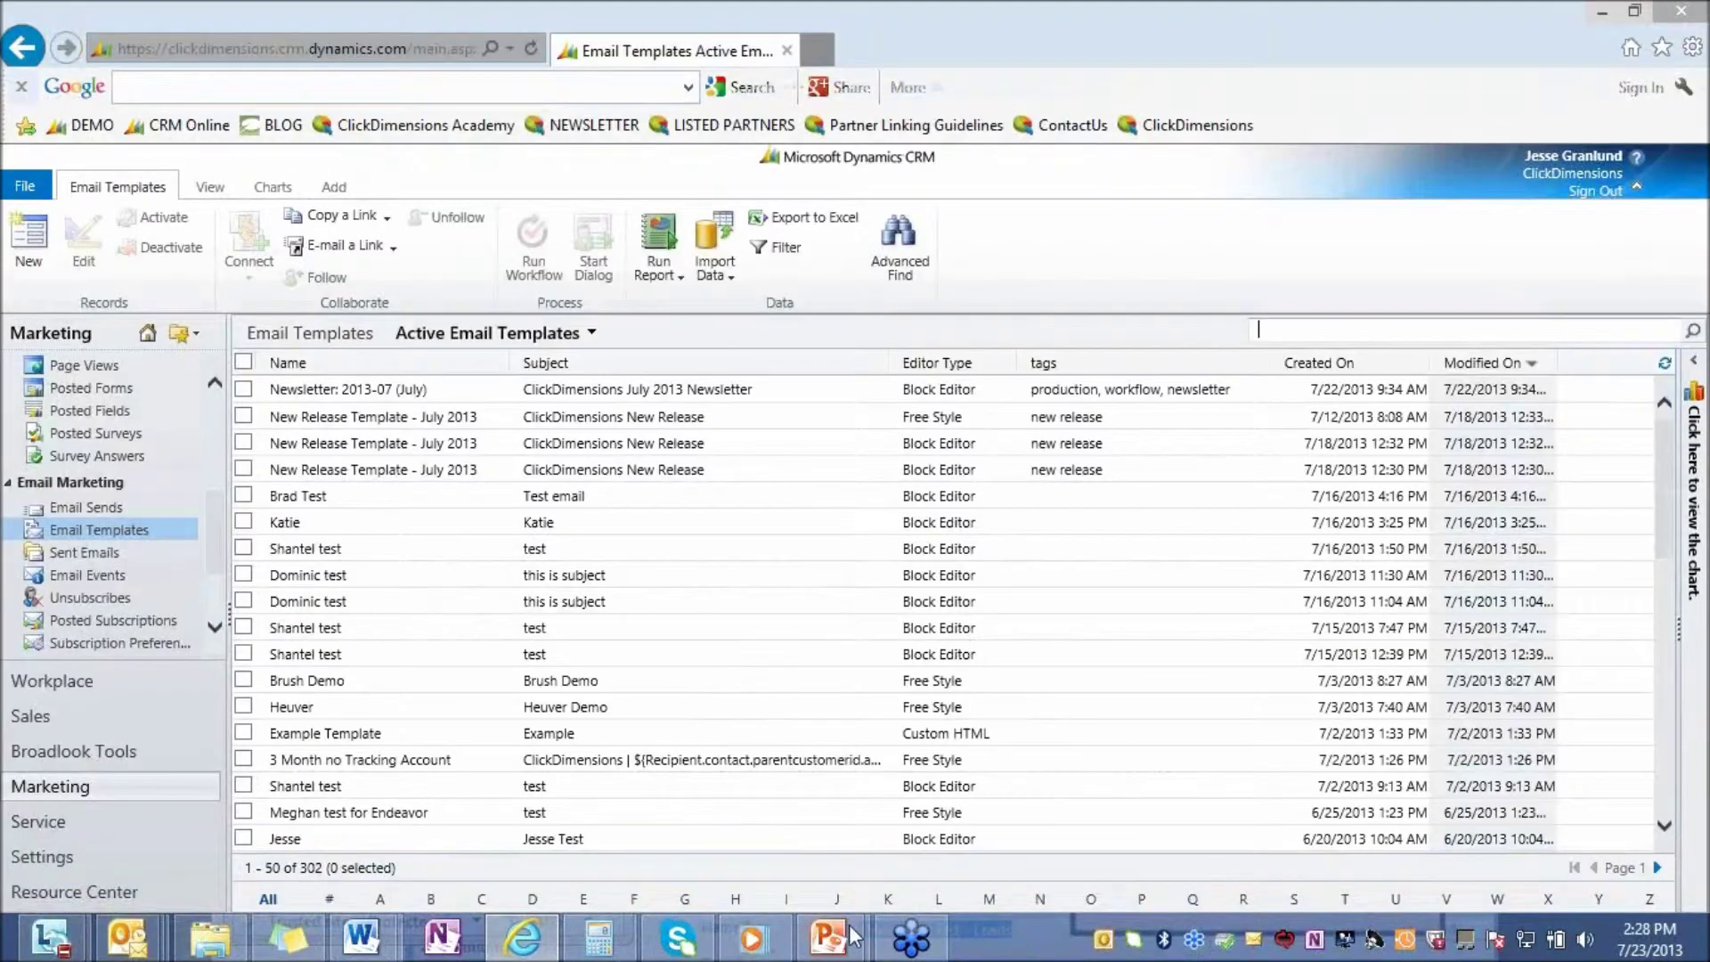
- Advance the slide show to Inbox Preview and highlight iPad and the Outlook versions in yellow
mouse_move(841, 913)
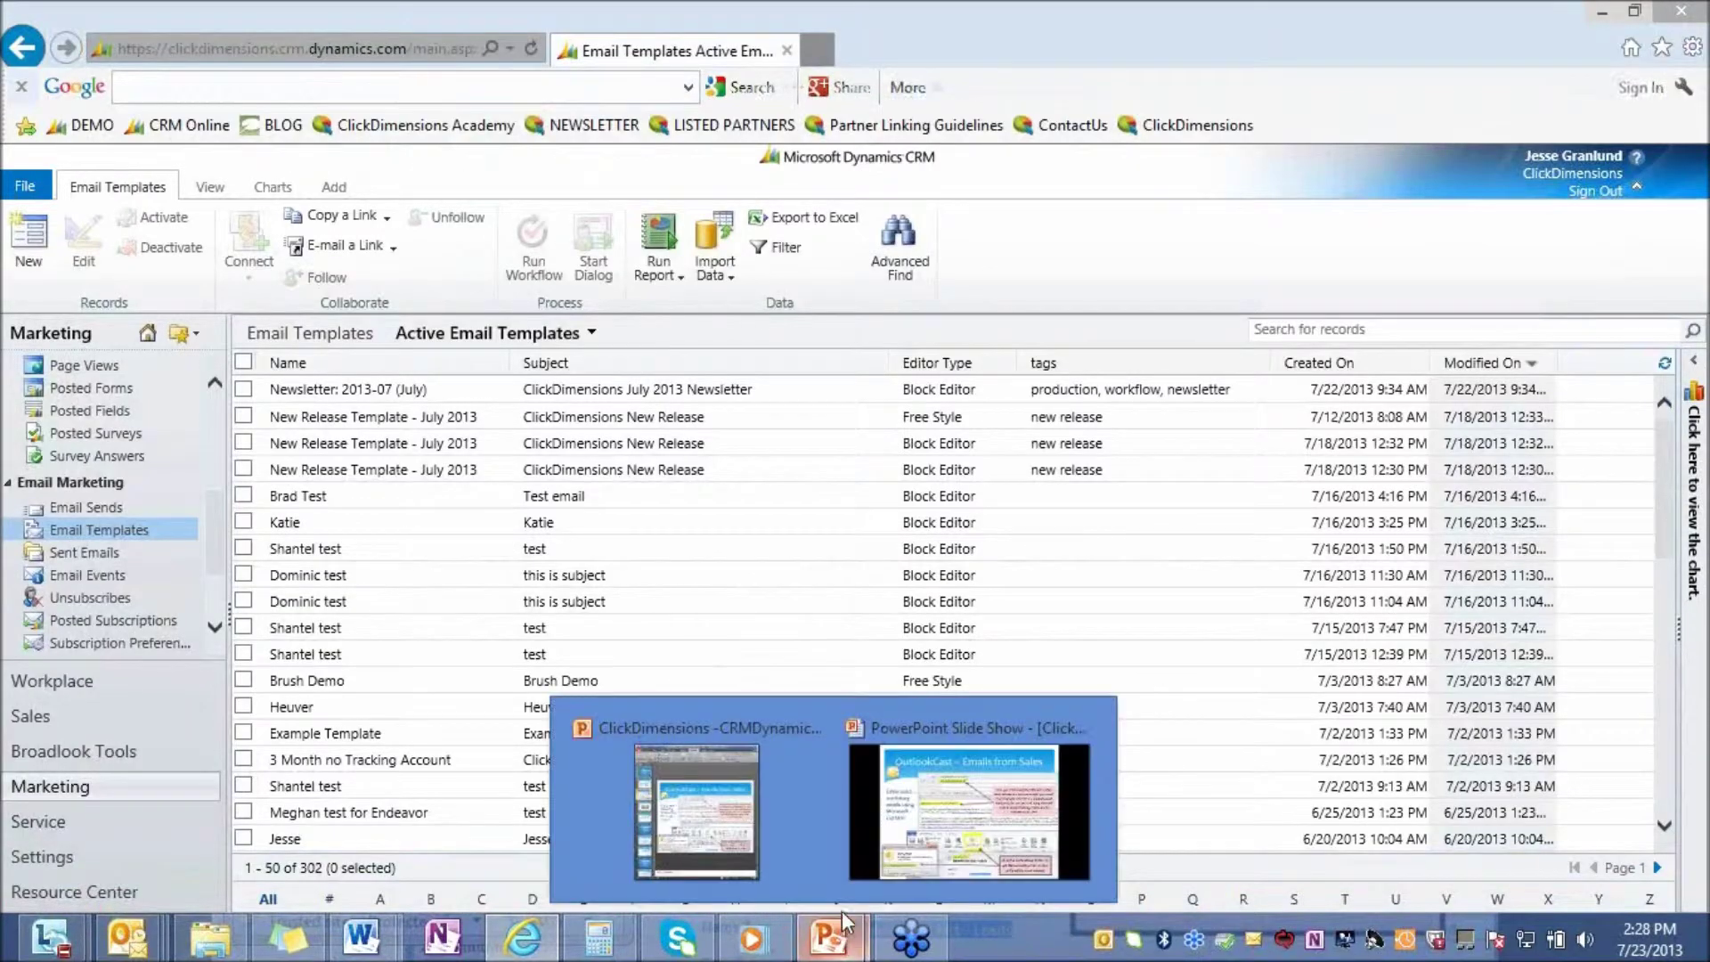
left_click(921, 805)
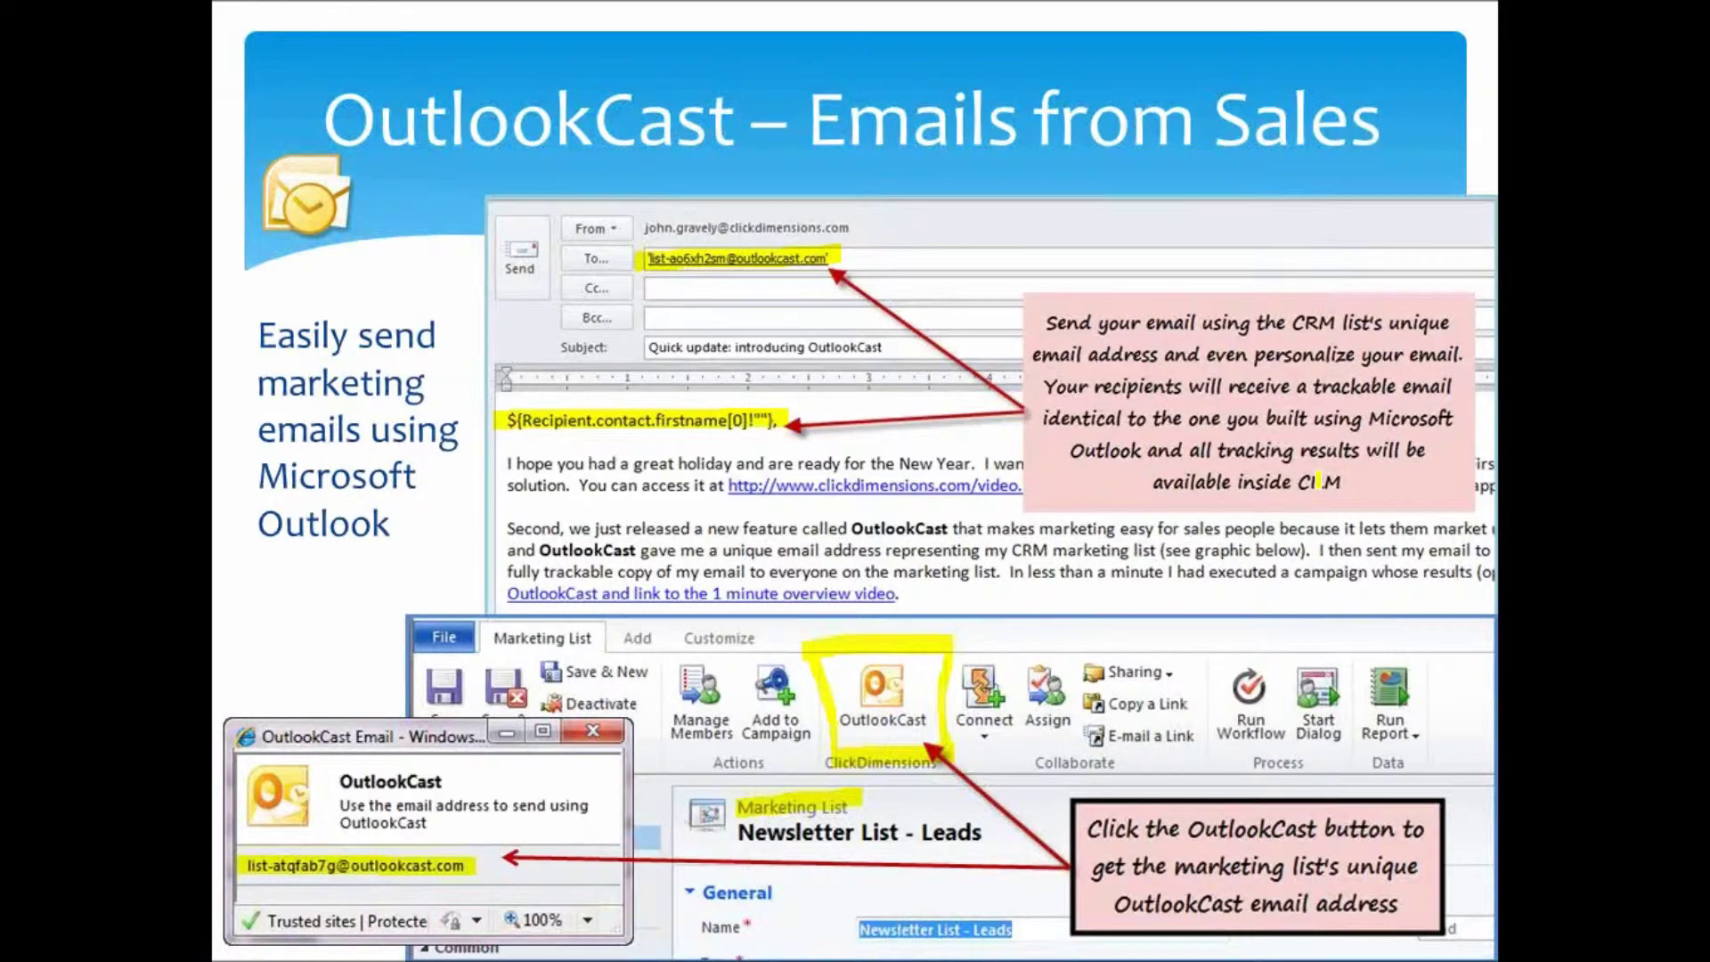
left_click(1325, 488)
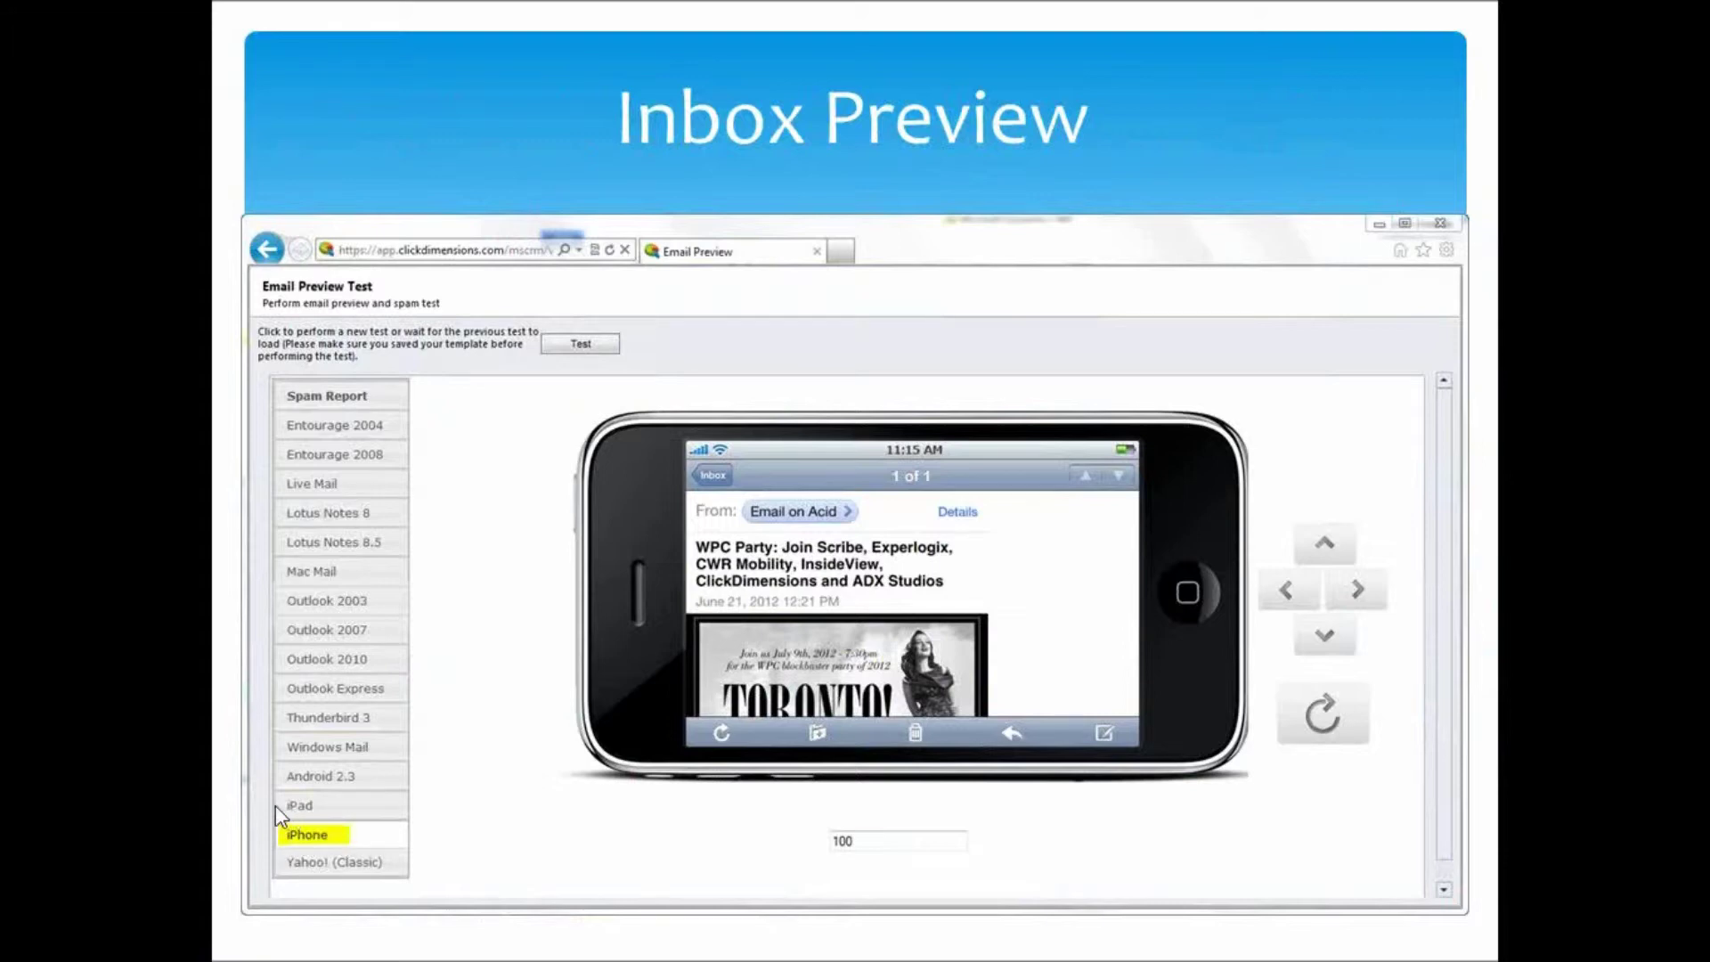
left_click_drag(275, 805, 347, 806)
left_click_drag(314, 686, 318, 579)
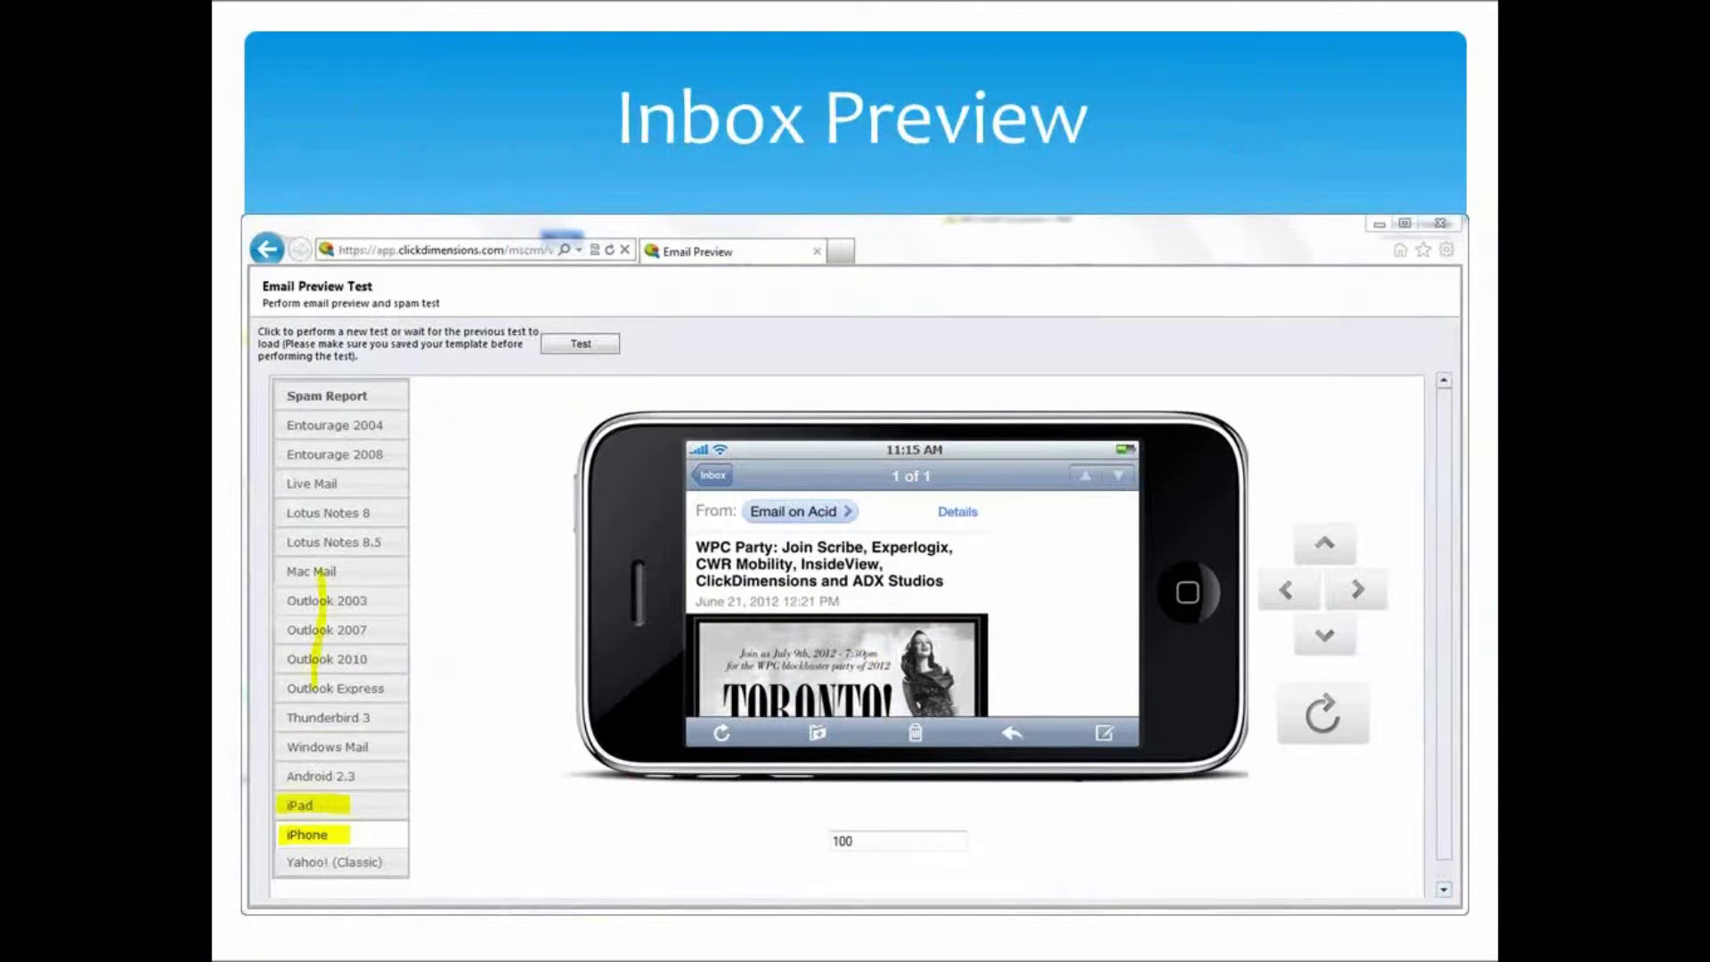
right_click(537, 861)
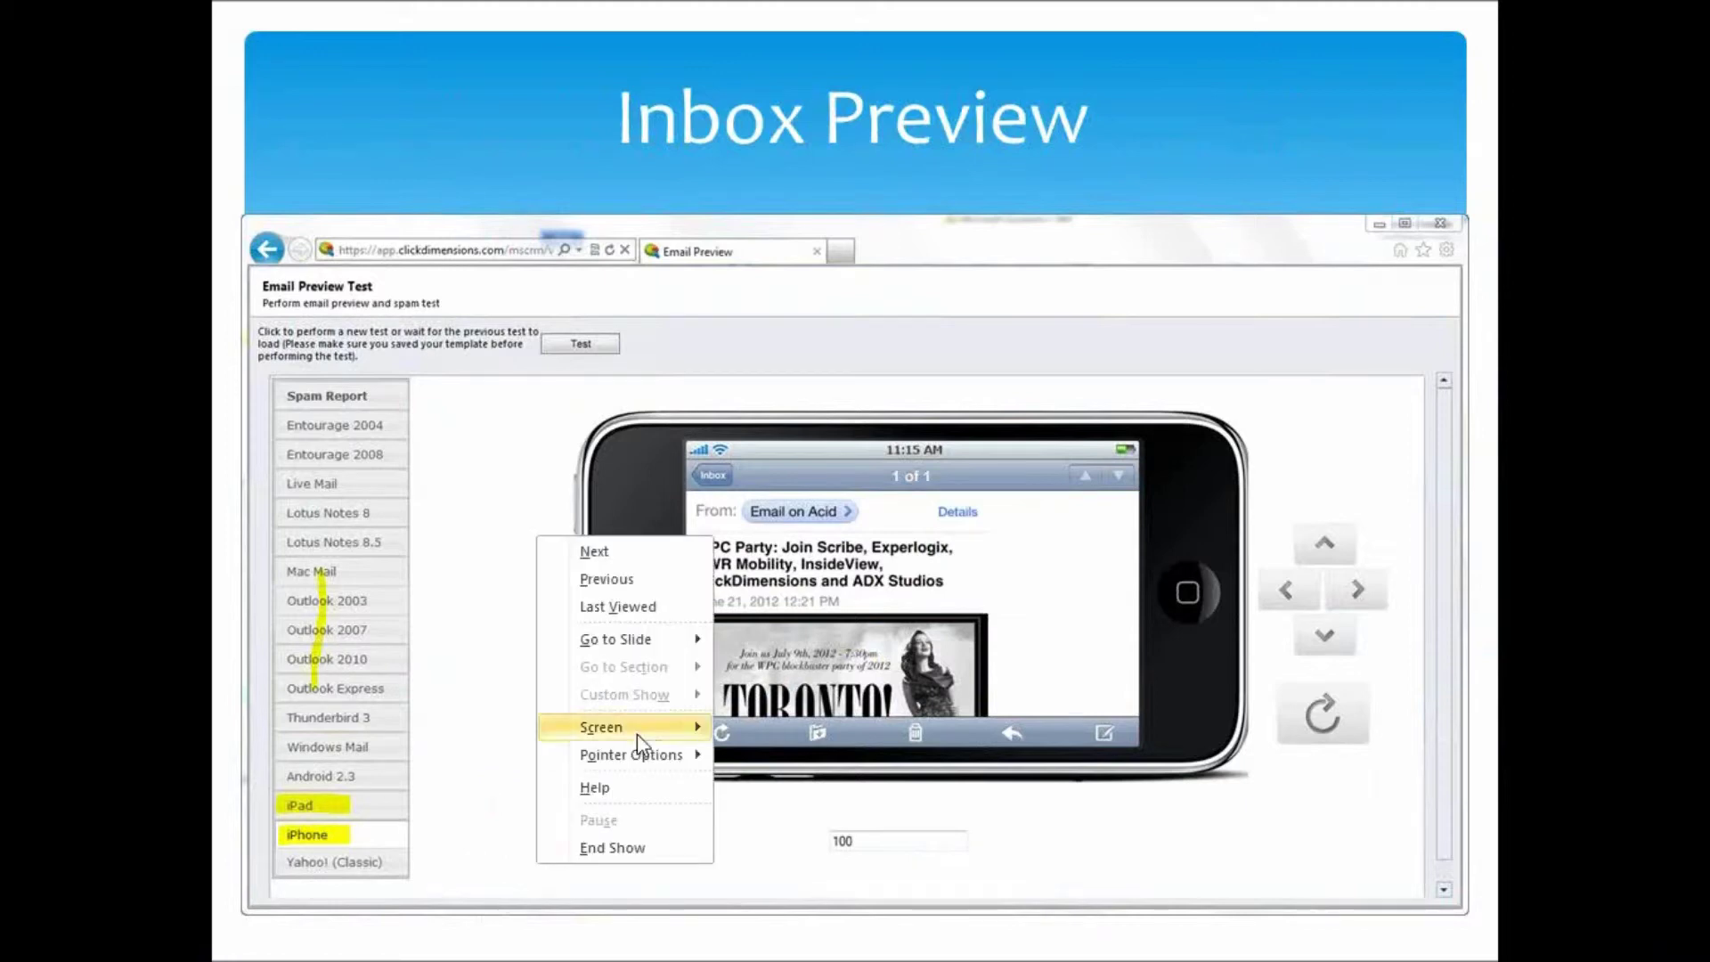
- Open the January 2013 Newsletter in Outlook full screen and follow its footer's Subscription Preferences link
mouse_move(637, 736)
left_click(782, 823)
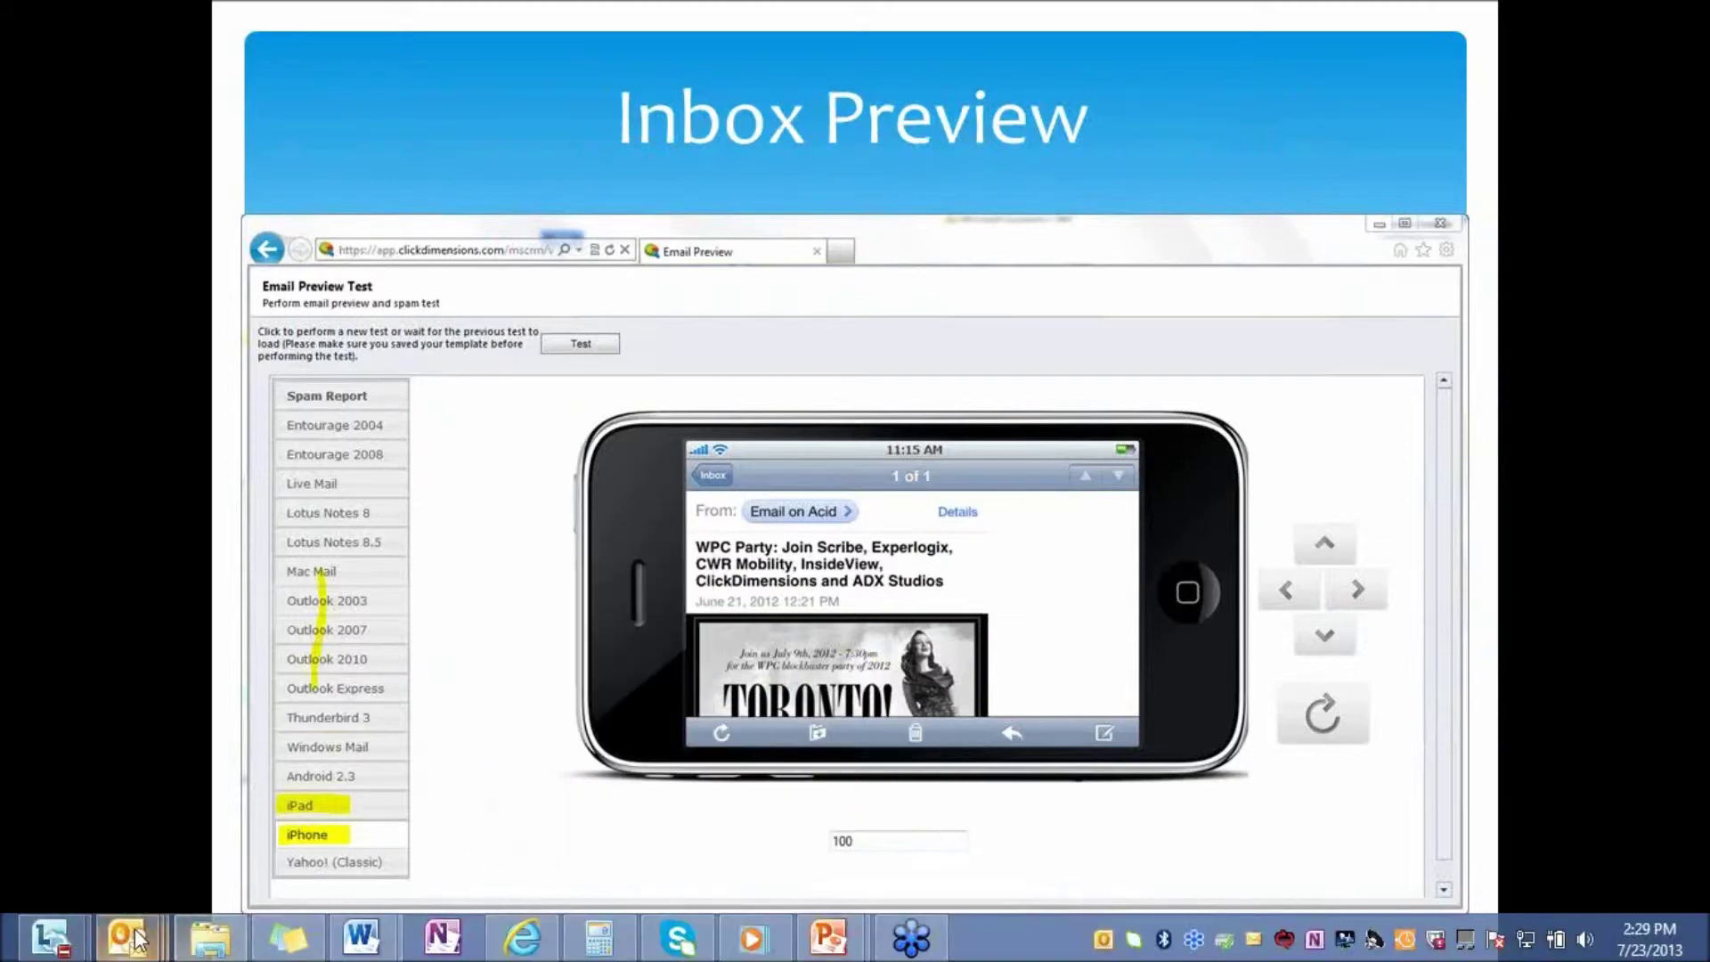
mouse_move(128, 937)
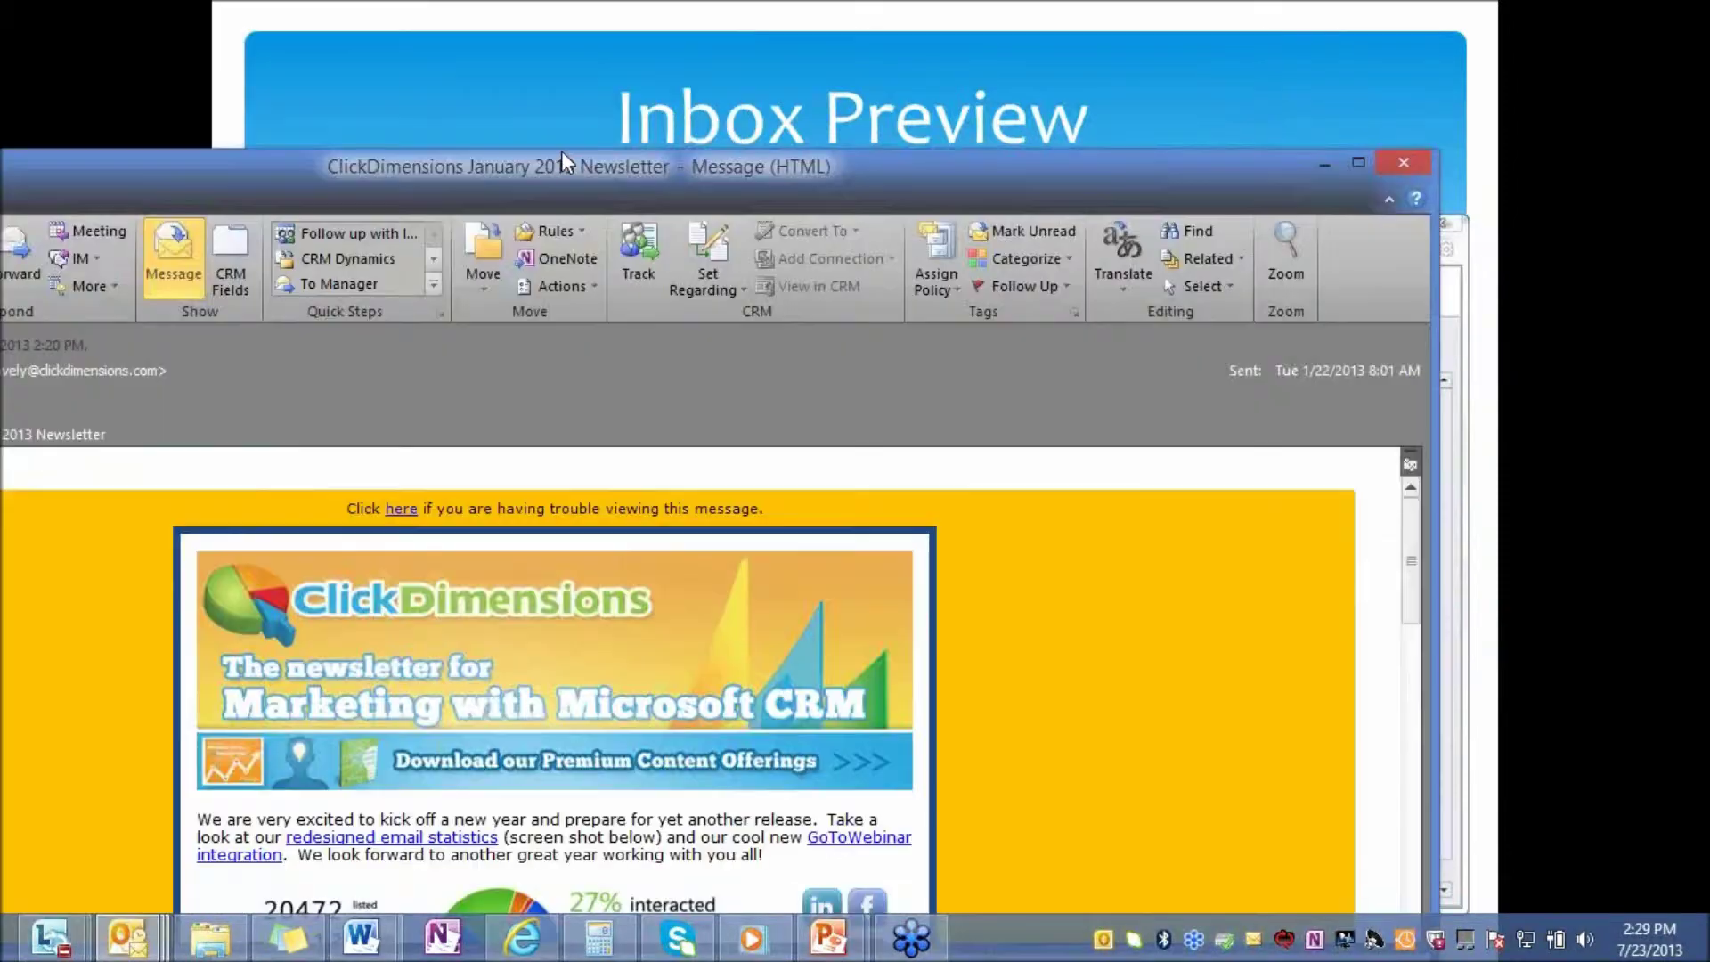
left_click_drag(561, 151, 642, 82)
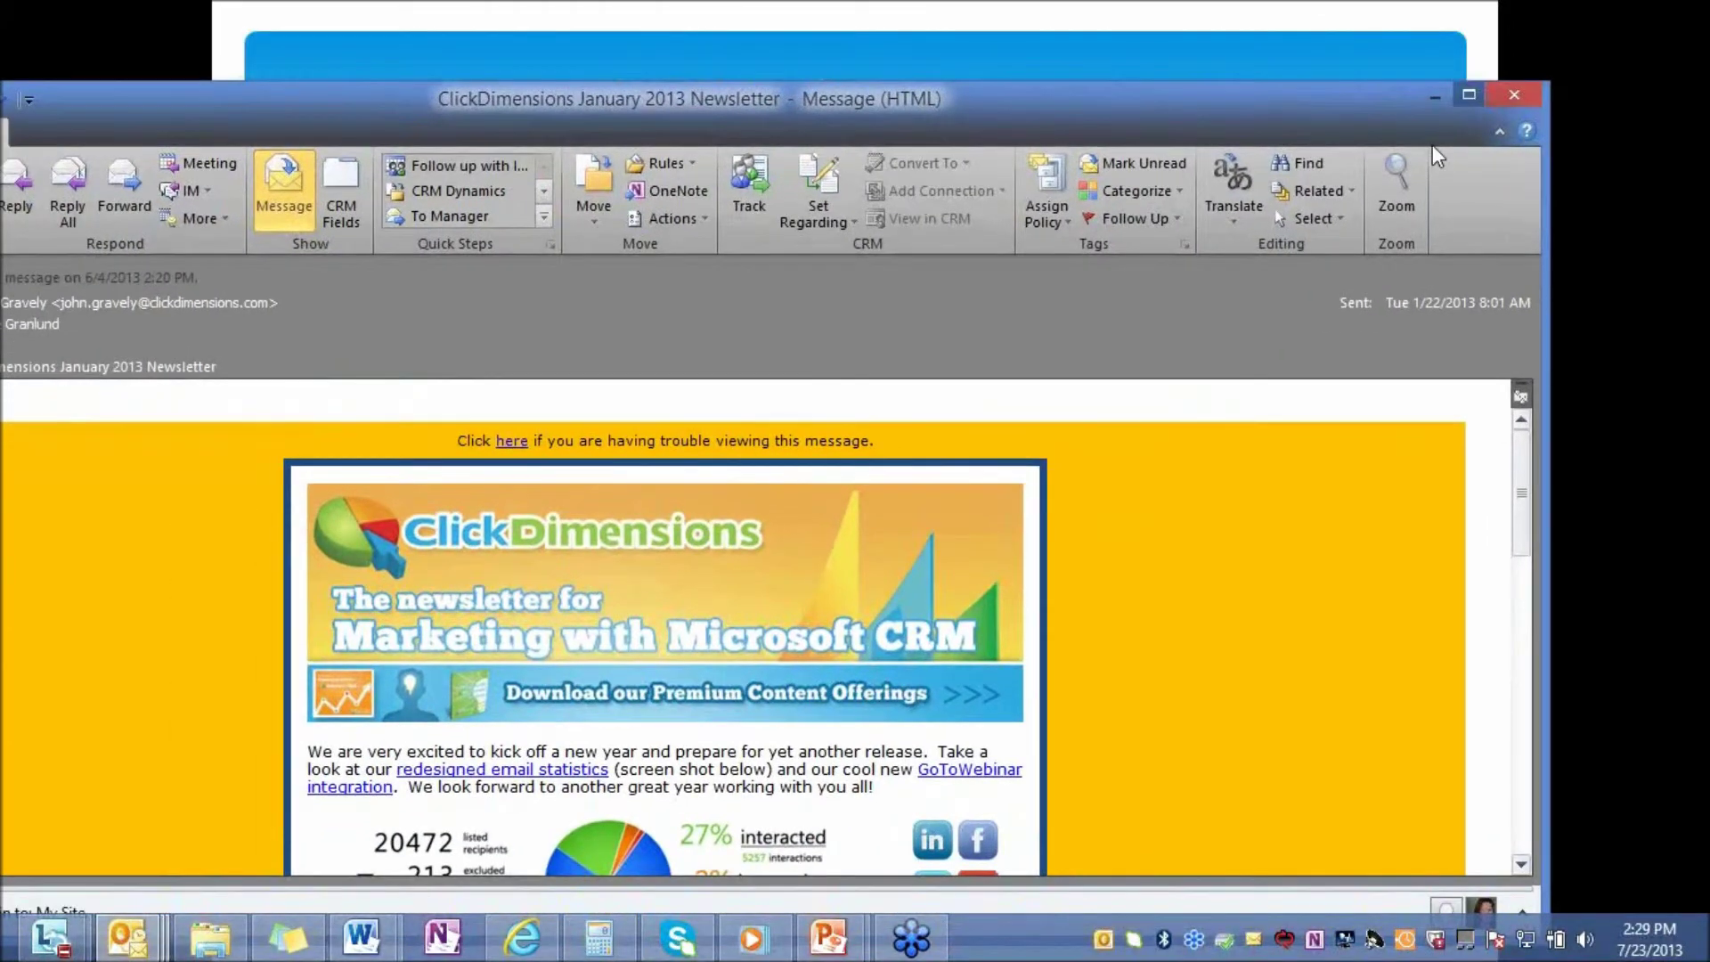
left_click(1468, 95)
scroll(748, 472, "down", 10)
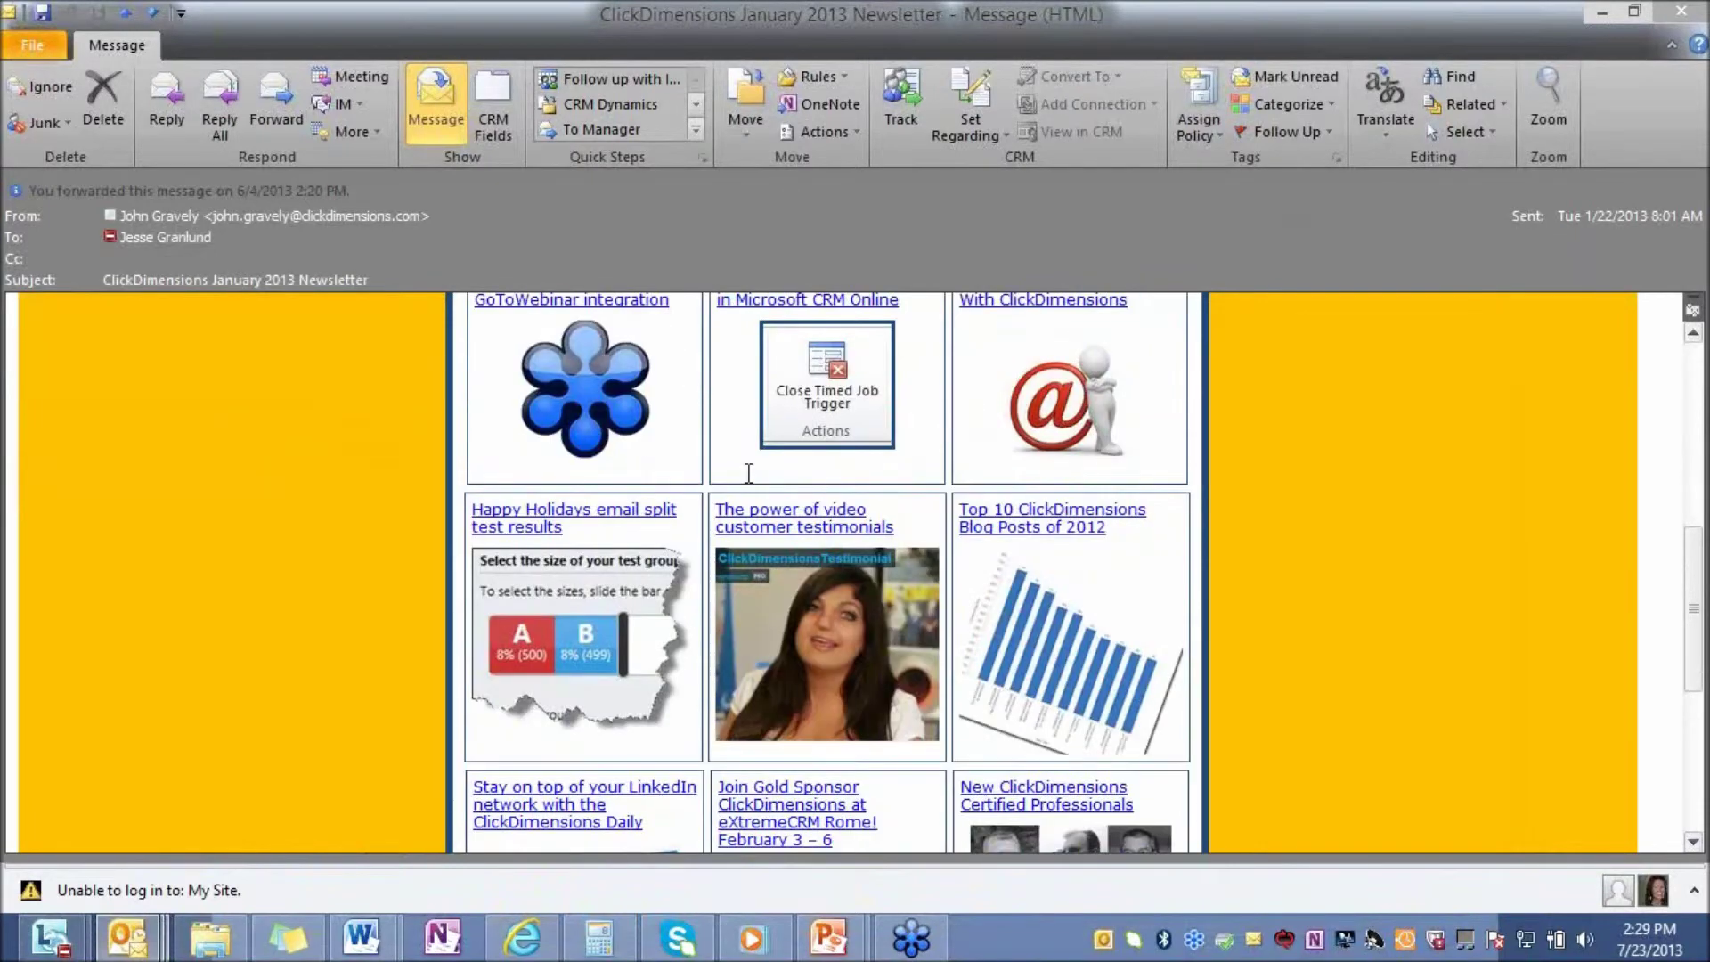
scroll(748, 472, "down", 5)
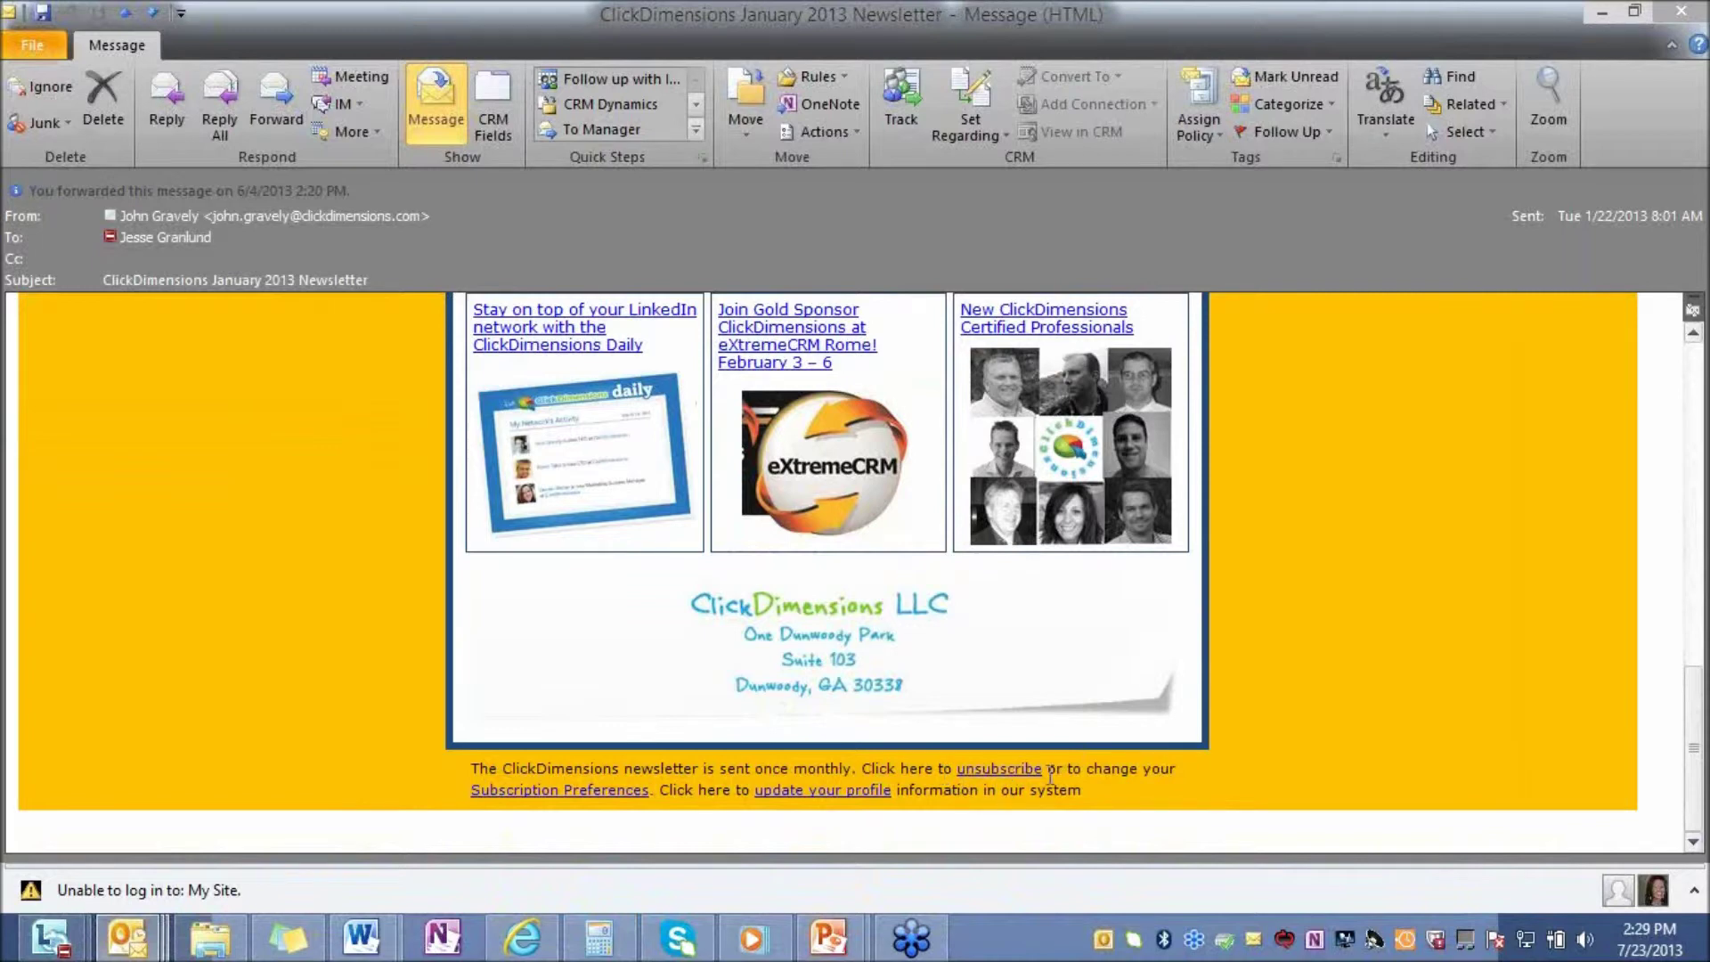
left_click(619, 791)
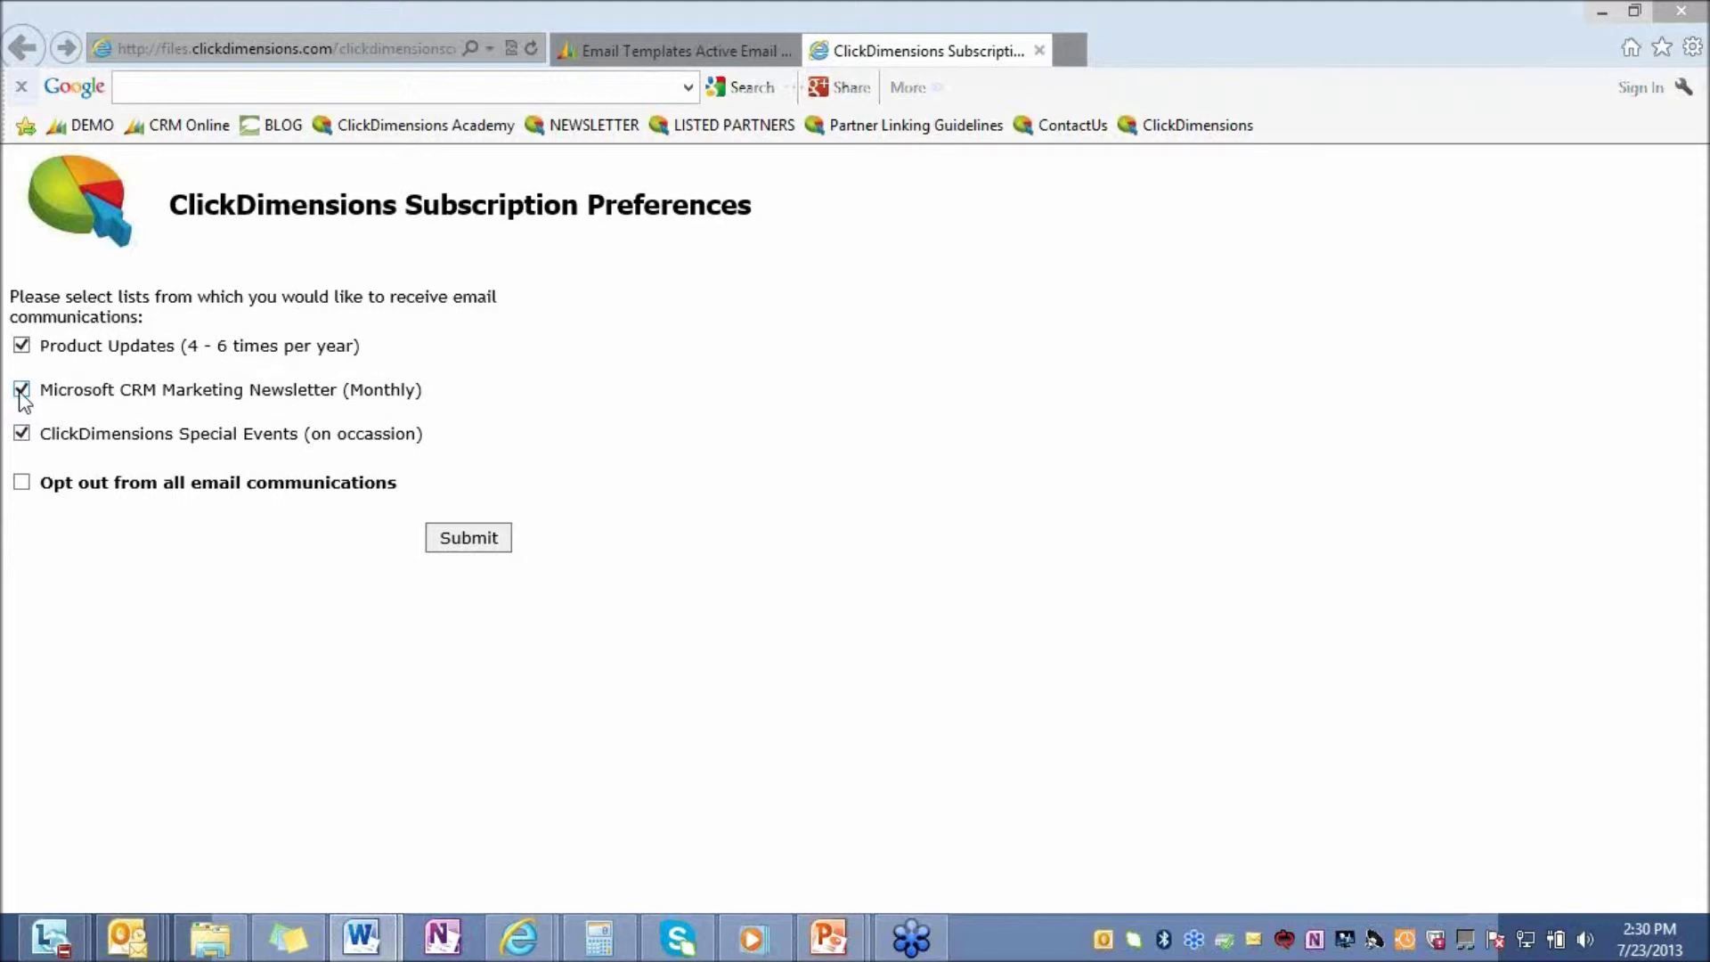
- Untick Microsoft CRM Marketing Newsletter (Monthly), keeping Product Updates and Special Events selected
left_click(21, 390)
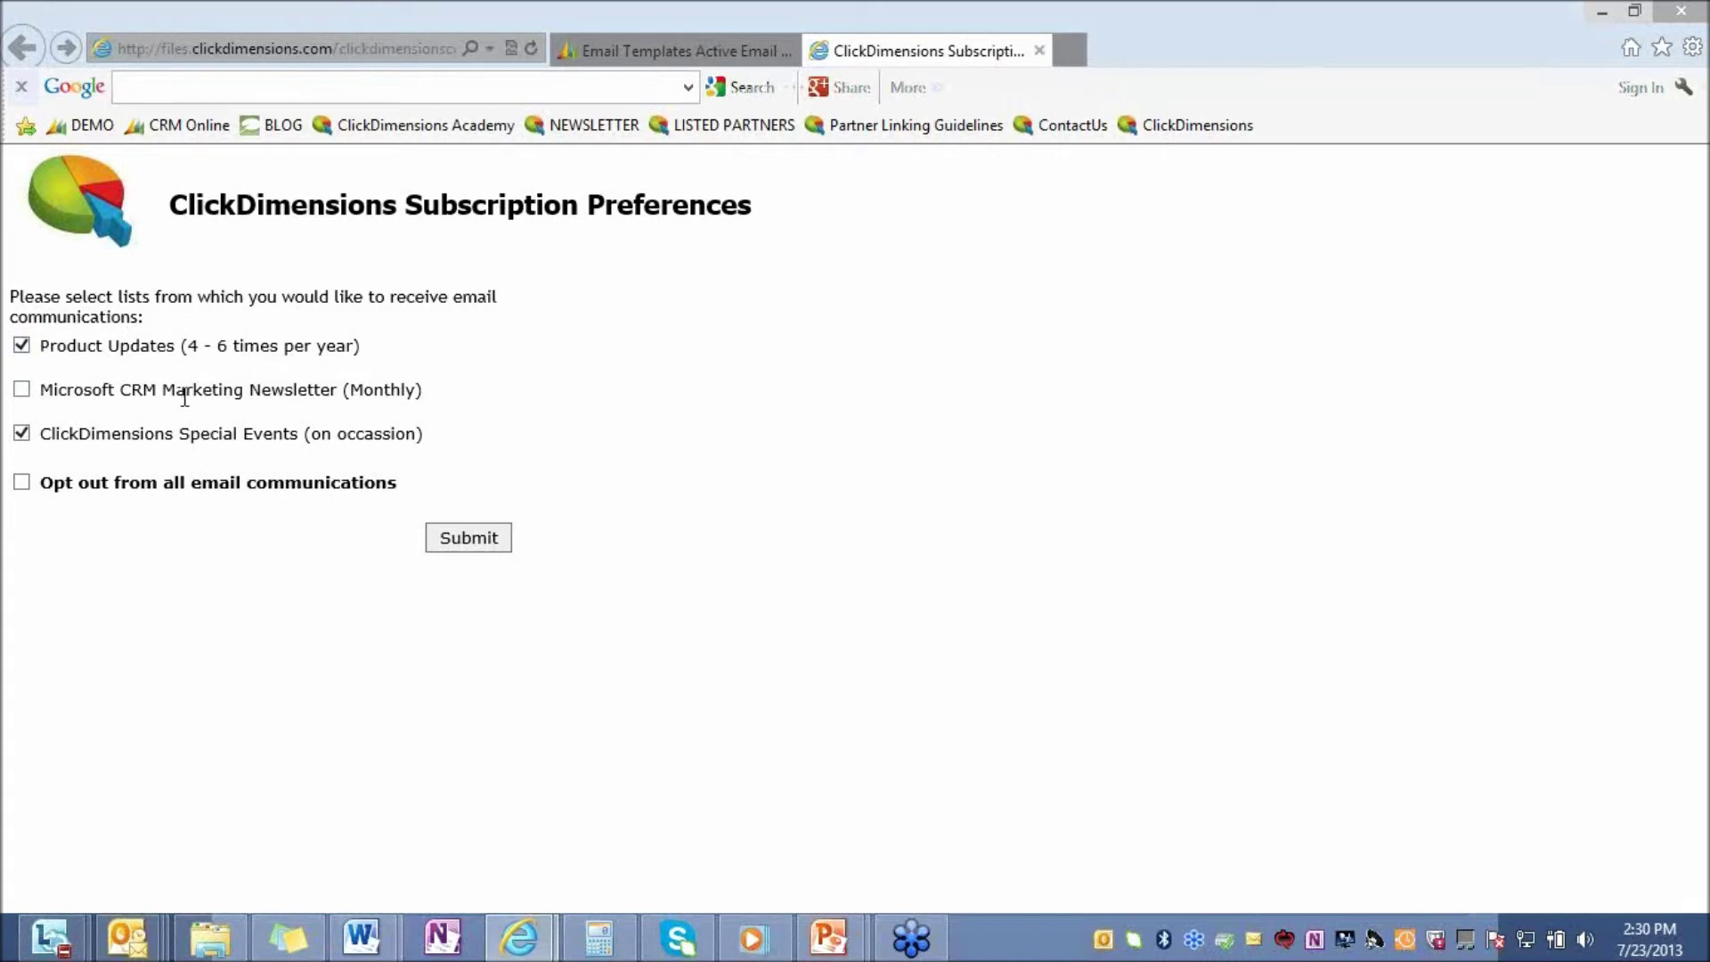
mouse_move(846, 935)
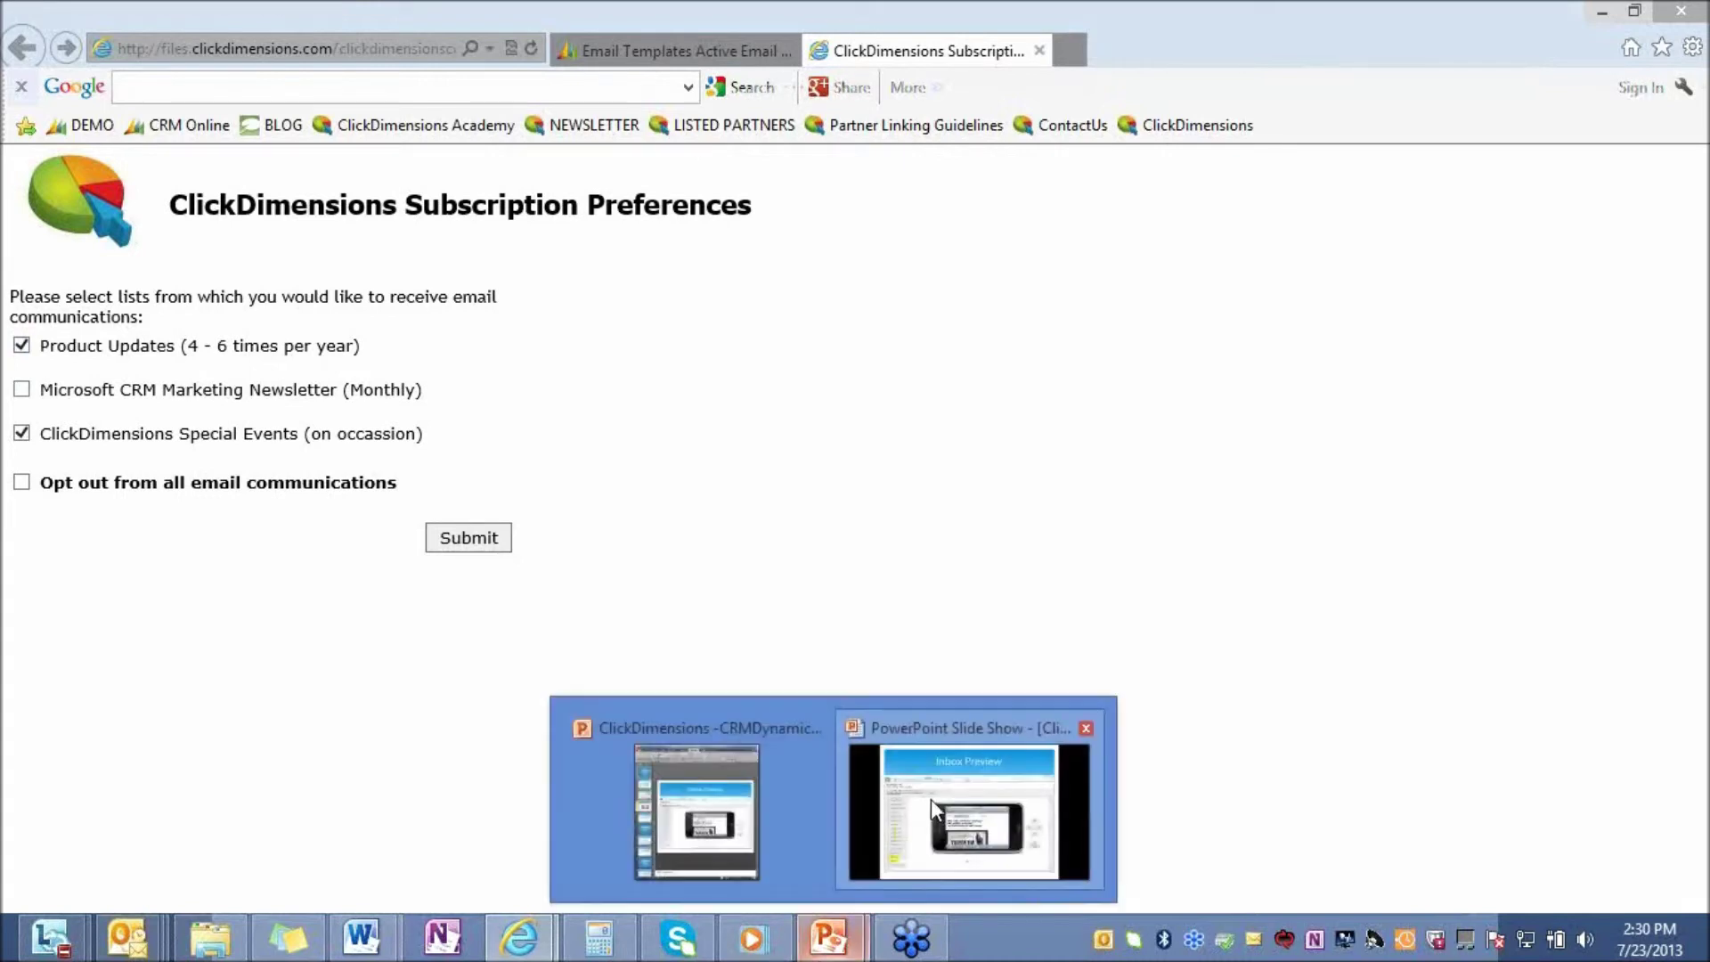